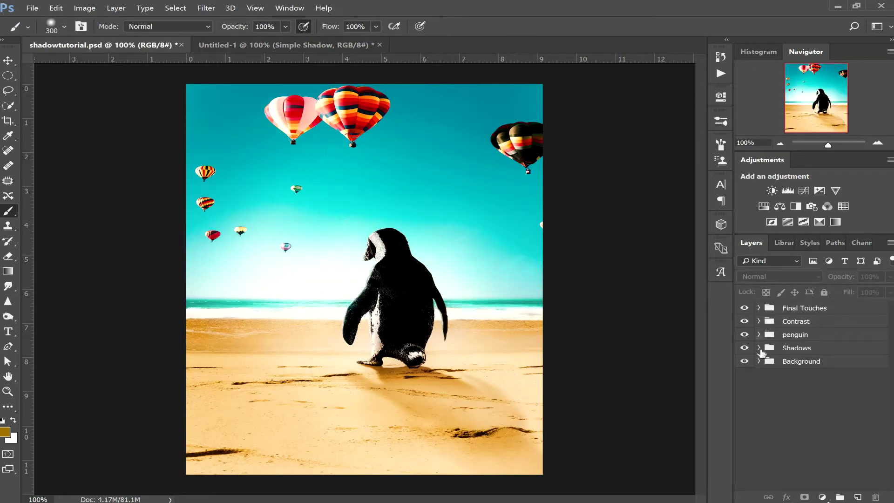
Hide the Final Touches group and compare the image with the penguin and Shadows groups switched off and on
{"action": "left_click", "coordinate": [744, 308]}
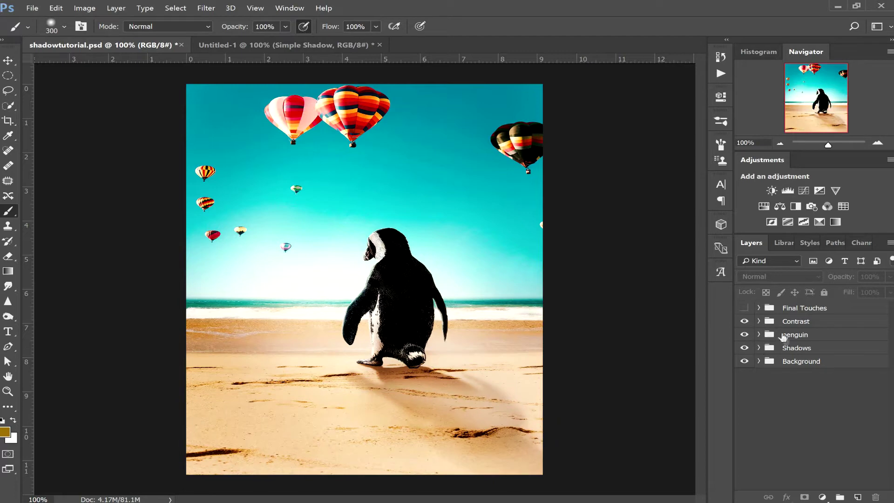
{"action": "left_click", "coordinate": [744, 334]}
{"action": "left_click", "coordinate": [744, 334]}
{"action": "left_click", "coordinate": [744, 348]}
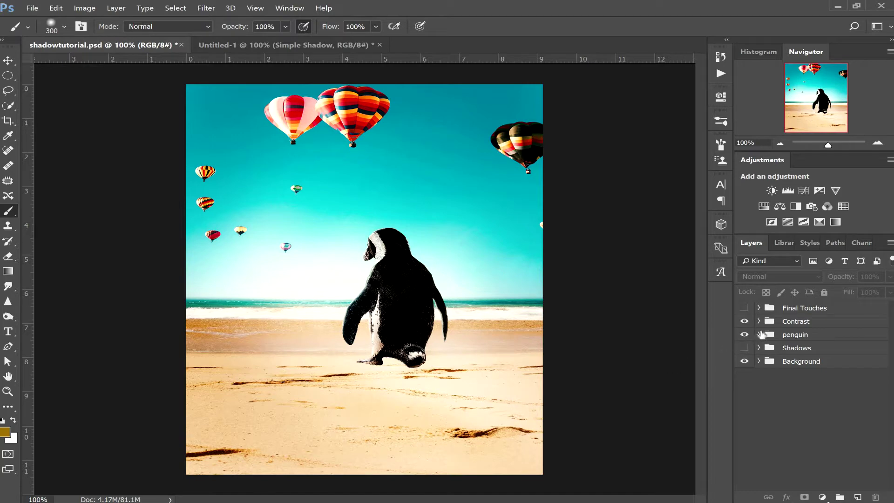
{"action": "left_click", "coordinate": [744, 348]}
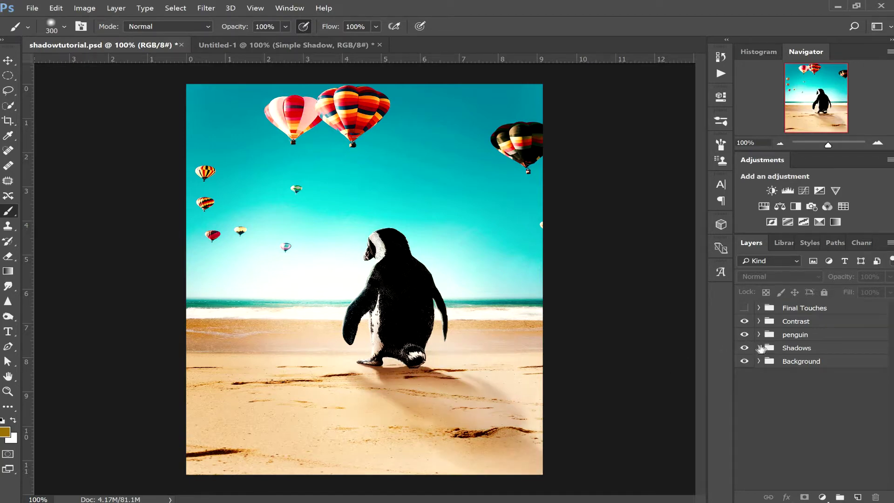
Expand the Shadows group and review its Touching, Ambient and Shape layers
{"action": "left_click", "coordinate": [758, 348]}
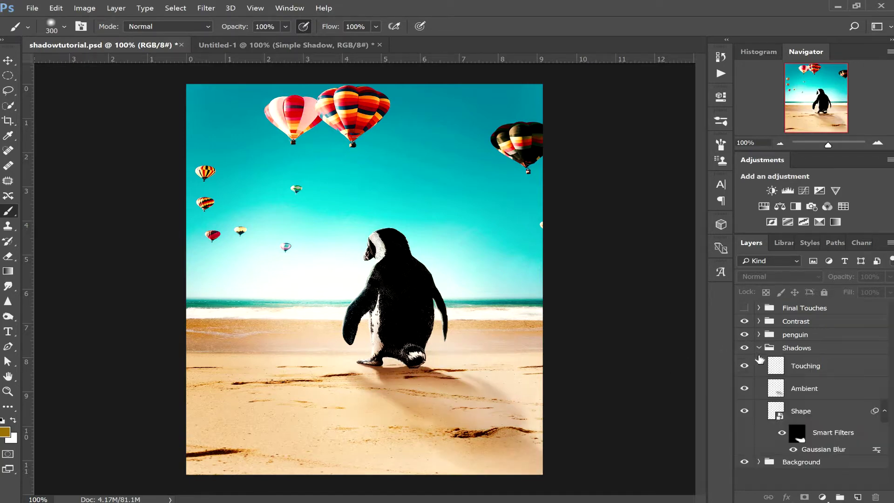
{"action": "left_click", "coordinate": [822, 365]}
{"action": "left_click", "coordinate": [825, 390]}
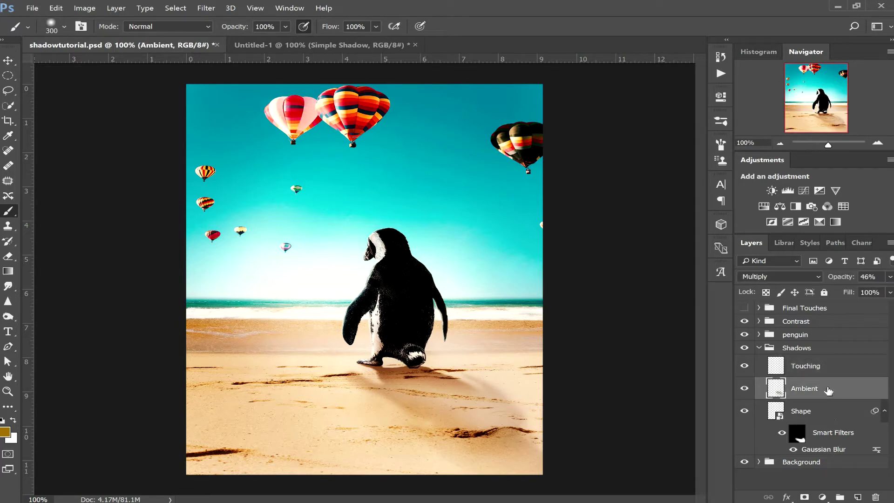
{"action": "left_click", "coordinate": [820, 411]}
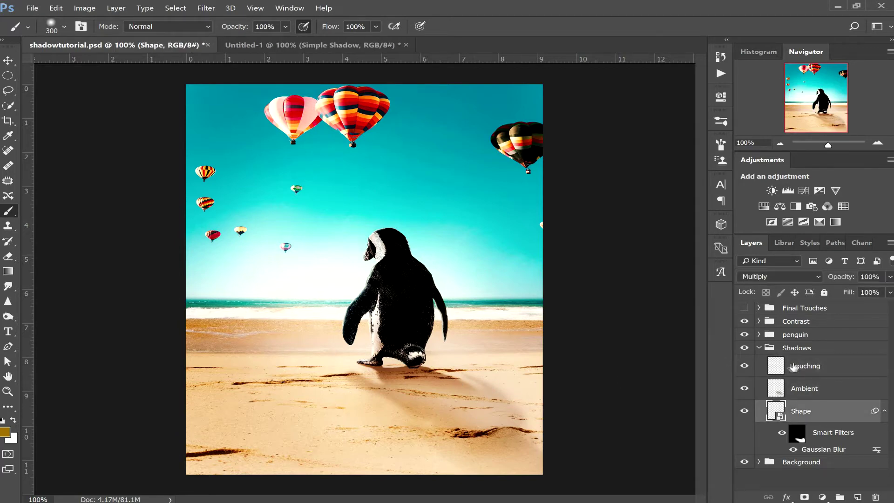
{"action": "left_click", "coordinate": [812, 368]}
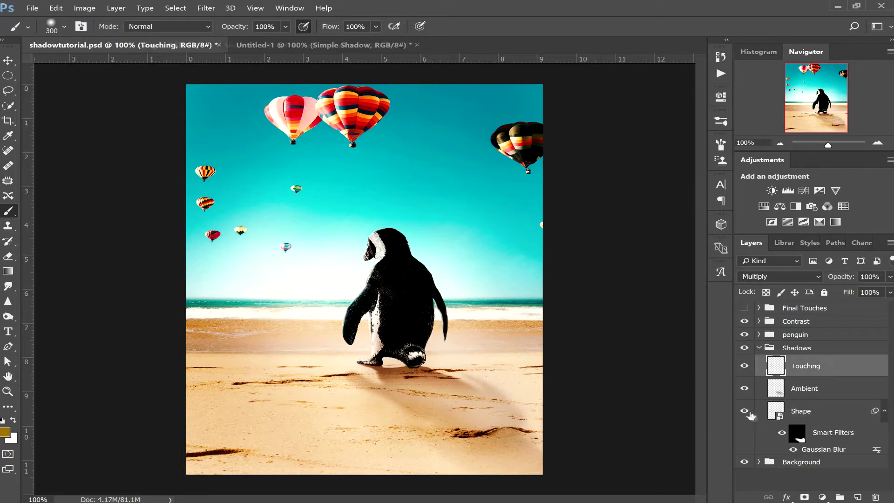
Hide all three shadow layers and show Touching, Ambient and Shape again one at a time to compare their effects
{"action": "left_click_drag", "start_coordinate": [748, 393], "coordinate": [744, 410]}
{"action": "left_click", "coordinate": [745, 366]}
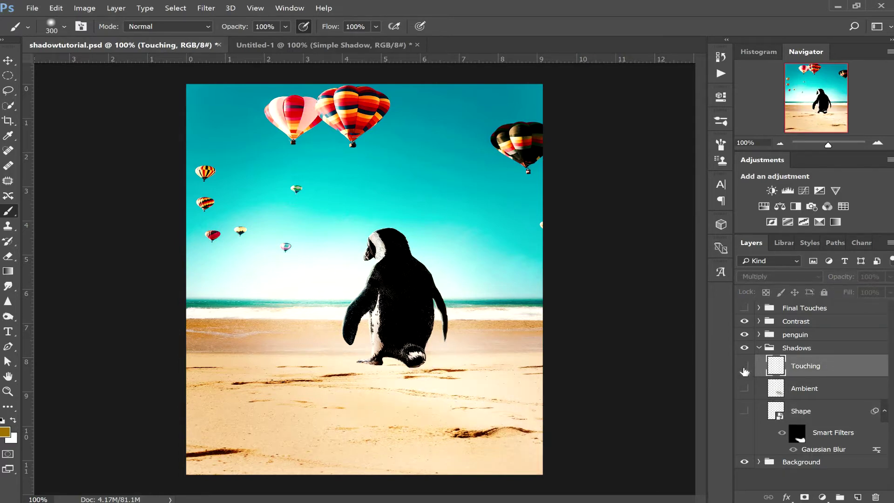
{"action": "left_click", "coordinate": [744, 366]}
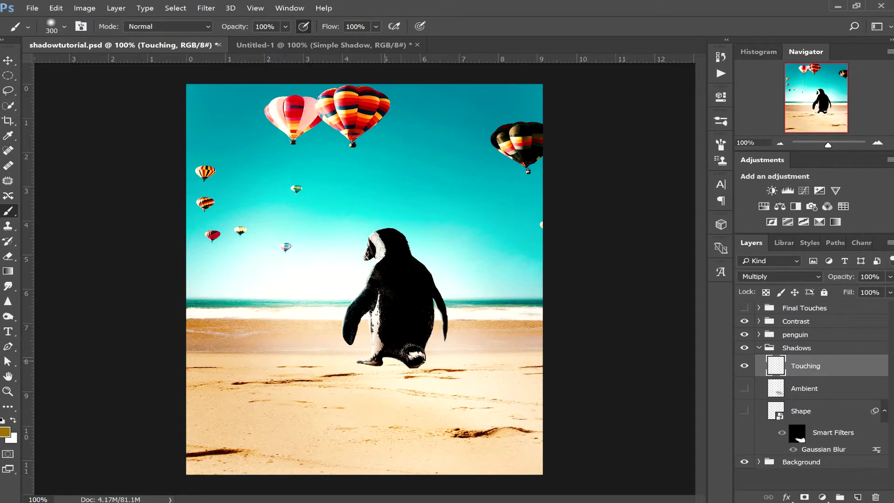
{"action": "left_click", "coordinate": [744, 387]}
{"action": "left_click", "coordinate": [744, 388]}
{"action": "left_click", "coordinate": [745, 388]}
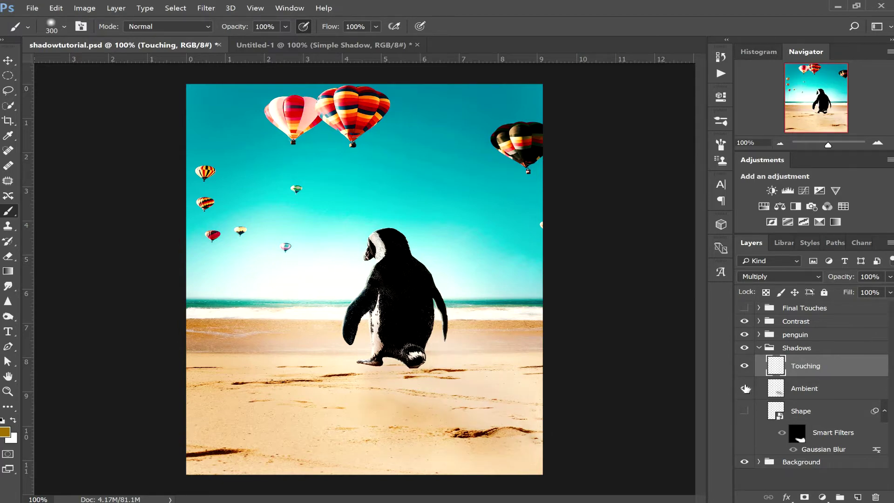
{"action": "left_click", "coordinate": [745, 410]}
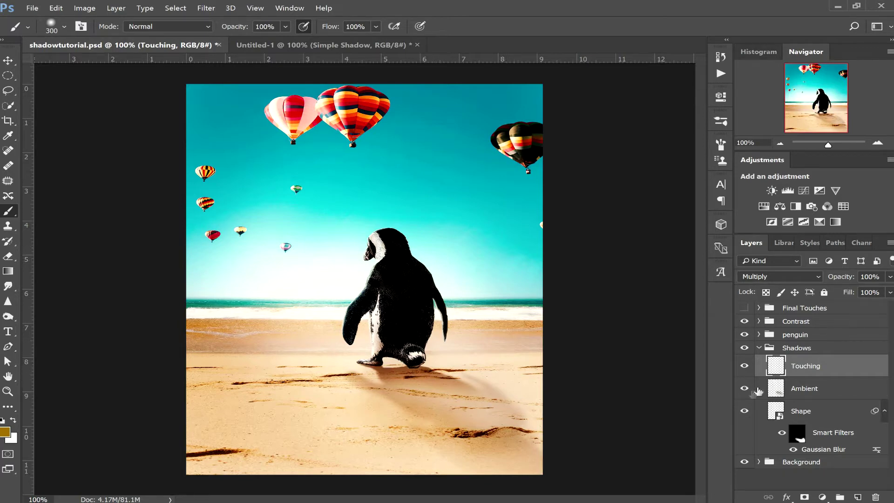
Collapse the existing Shadows group and hide it
{"action": "left_click", "coordinate": [765, 348]}
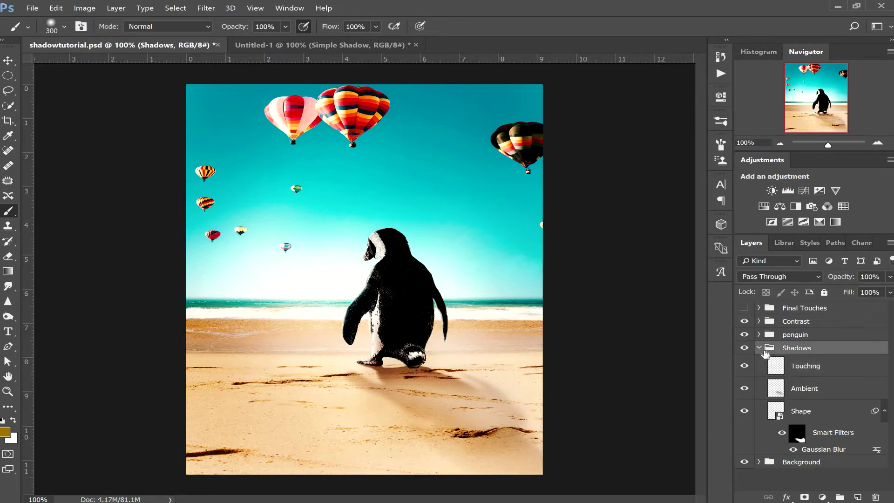
{"action": "left_click", "coordinate": [759, 348]}
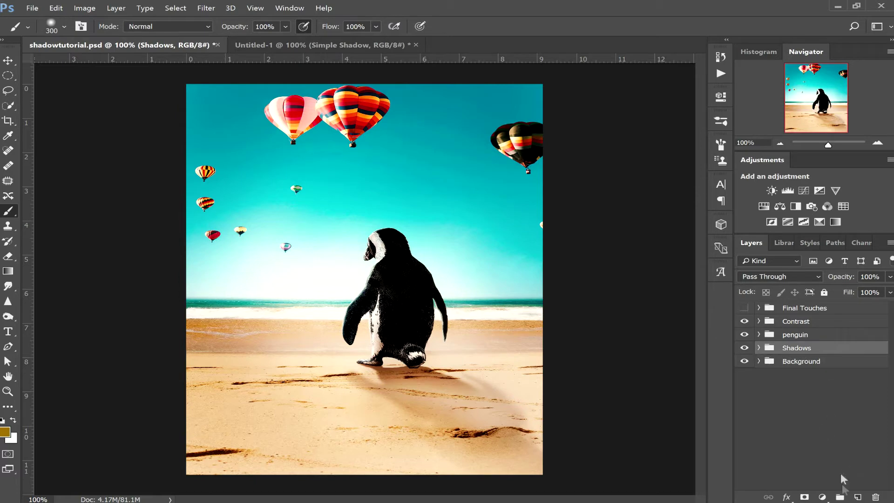
{"action": "left_click", "coordinate": [747, 348]}
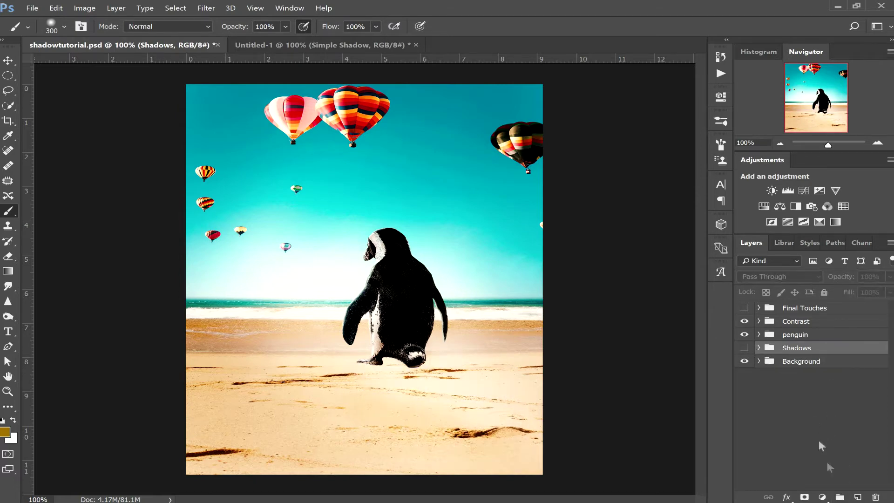
Create a new group named Shadows below the penguin group and move the old hidden Shadows group beneath Background
{"action": "left_click", "coordinate": [840, 496]}
{"action": "double_click", "coordinate": [800, 349]}
{"action": "type", "text": "S"}
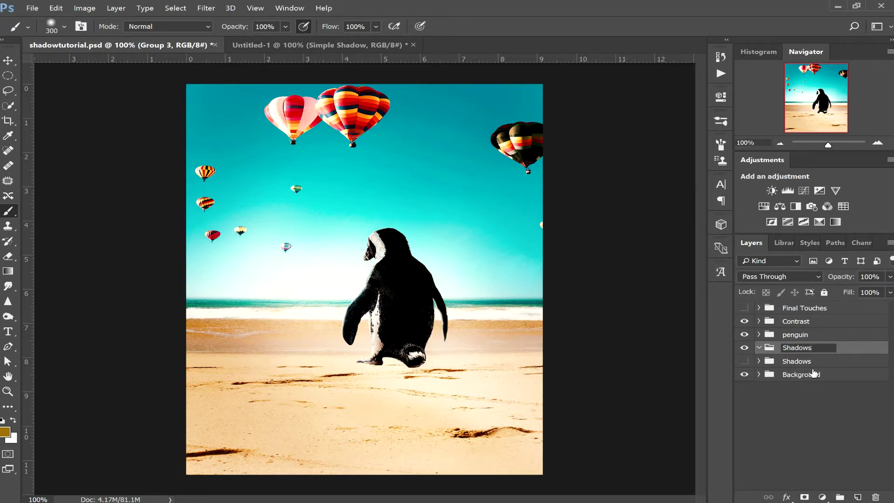
{"action": "type", "text": "hadows"}
{"action": "key", "text": "Return"}
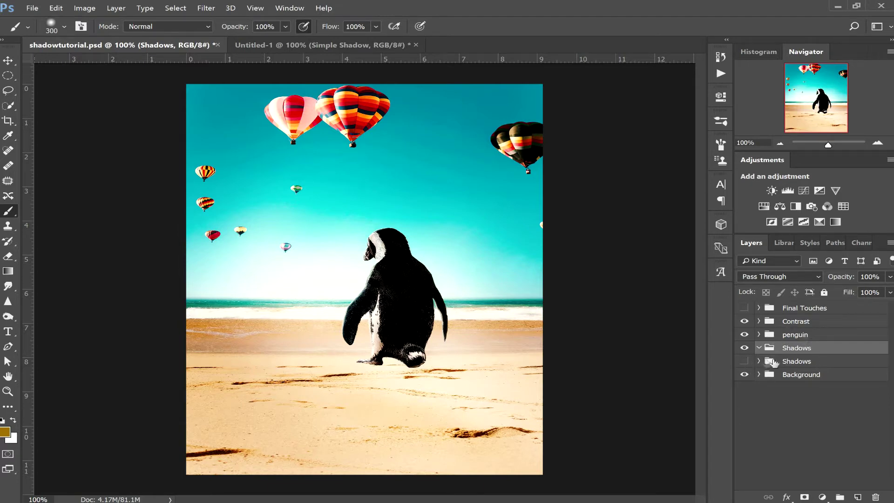
{"action": "left_click_drag", "start_coordinate": [786, 362], "coordinate": [818, 371]}
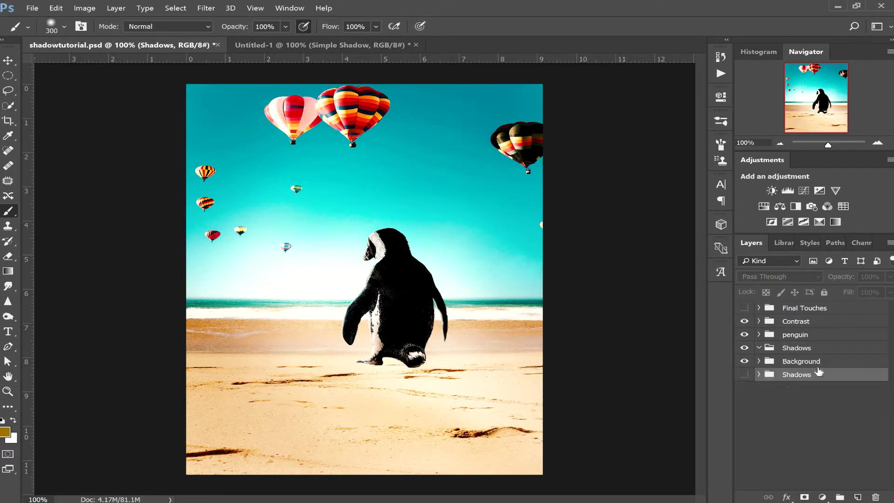
Add a new layer named Touching inside the new Shadows group
{"action": "left_click", "coordinate": [793, 352]}
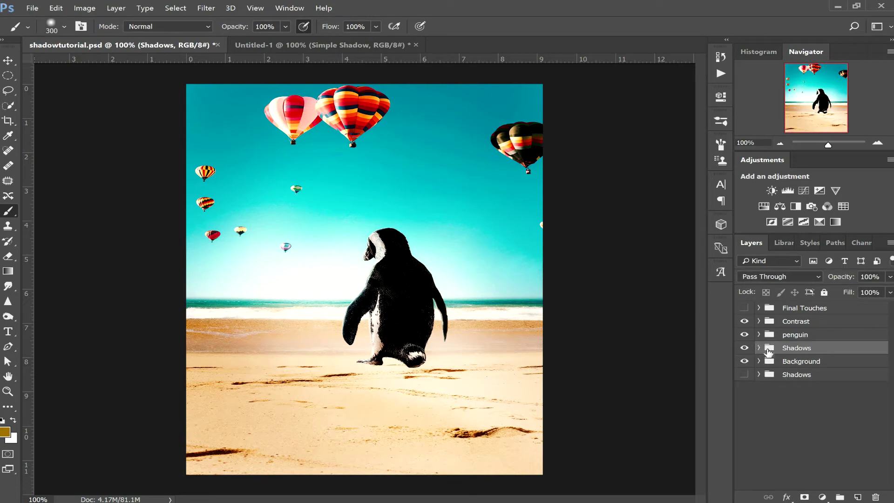
{"action": "left_click", "coordinate": [857, 497]}
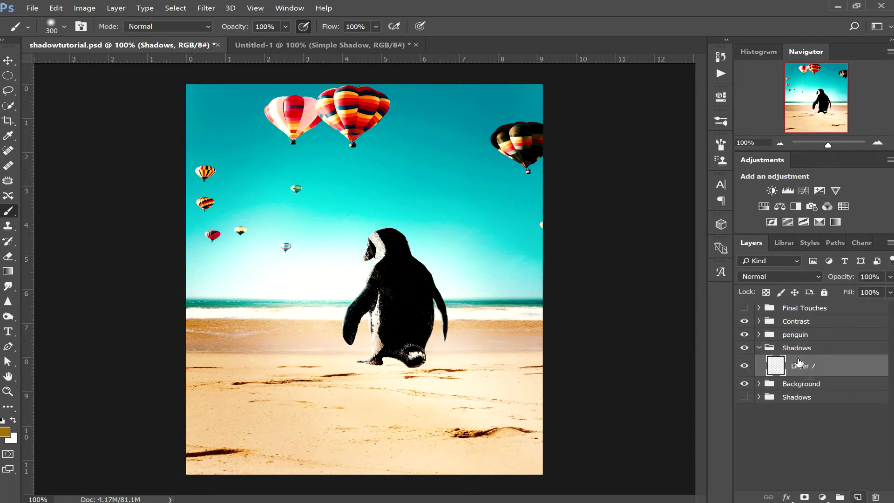
{"action": "double_click", "coordinate": [806, 375]}
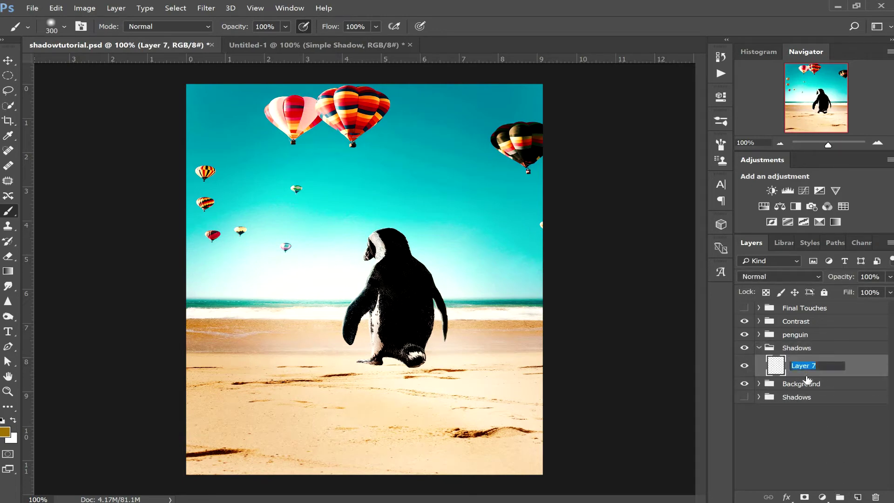
{"action": "type", "text": "Touching"}
{"action": "key", "text": "Return"}
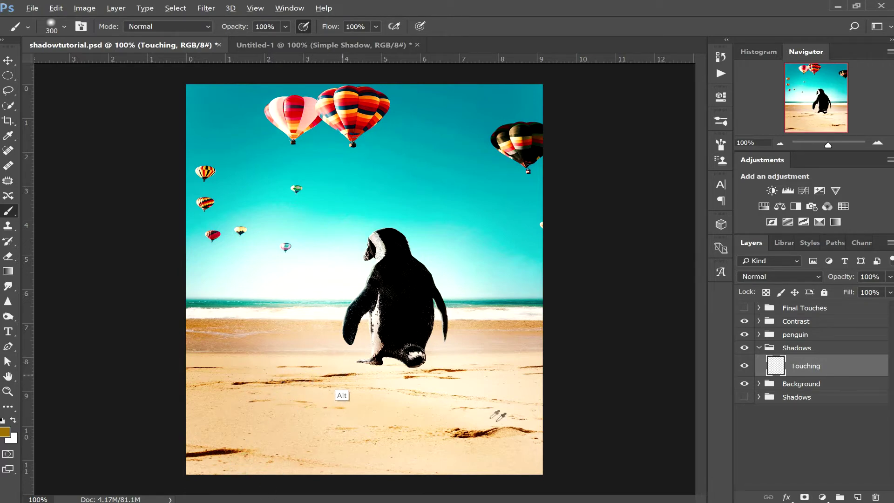
Sample a dark reddish-brown from the shaded sand ridges in the photo as the foreground colour
{"action": "left_click", "coordinate": [483, 434], "text": "alt"}
{"action": "left_click", "coordinate": [218, 452], "text": "alt"}
{"action": "left_click", "coordinate": [242, 383], "text": "alt"}
{"action": "left_click", "coordinate": [236, 381], "text": "alt"}
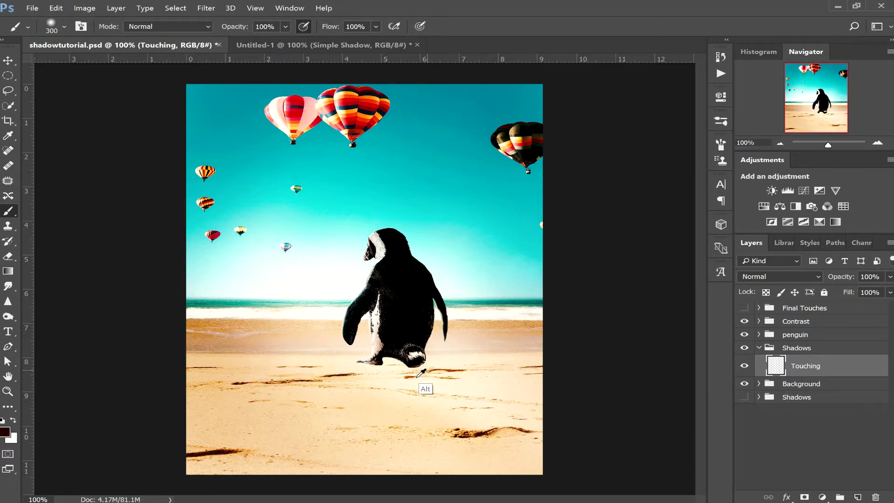
{"action": "left_click", "coordinate": [439, 367], "text": "alt"}
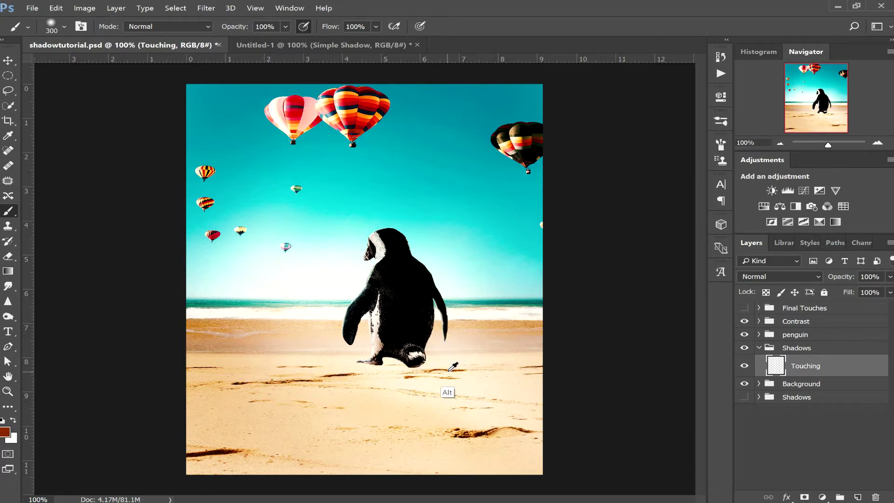
{"action": "left_click", "coordinate": [475, 434], "text": "alt"}
{"action": "left_click", "coordinate": [476, 434], "text": "alt"}
Choose a round brush preset with 6% hardness and turn off pen-pressure control of opacity
{"action": "left_click", "coordinate": [64, 26]}
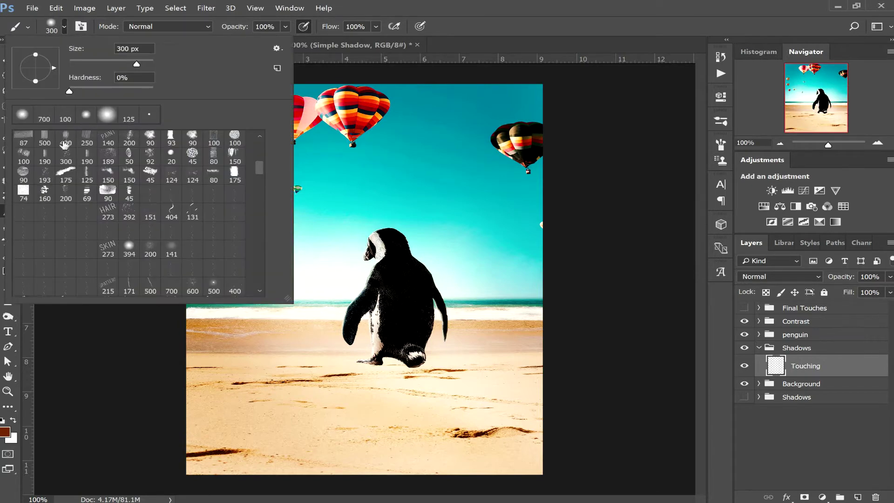
{"action": "left_click_drag", "start_coordinate": [258, 168], "coordinate": [262, 134]}
{"action": "left_click", "coordinate": [44, 139]}
{"action": "left_click_drag", "start_coordinate": [105, 89], "coordinate": [73, 88]}
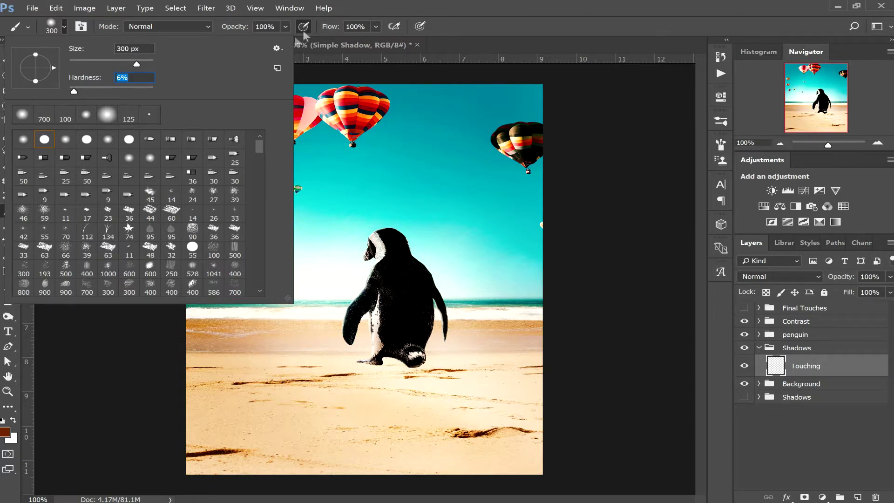
{"action": "key", "text": "Return"}
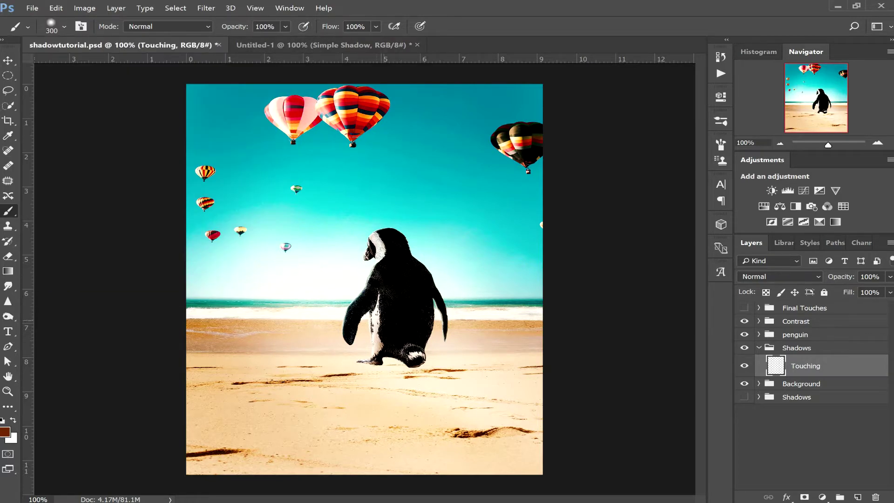
Paint a thin contact shadow along the underside of the penguin's foot with an 8 px brush on the Touching layer
{"action": "key", "text": "bracketleft"}
{"action": "key", "text": "bracketleft"}
{"action": "key", "text": "bracketleft"}
{"action": "key", "text": "bracketleft"}
{"action": "key", "text": "bracketleft"}
{"action": "key", "text": "bracketleft"}
{"action": "left_click", "coordinate": [839, 144]}
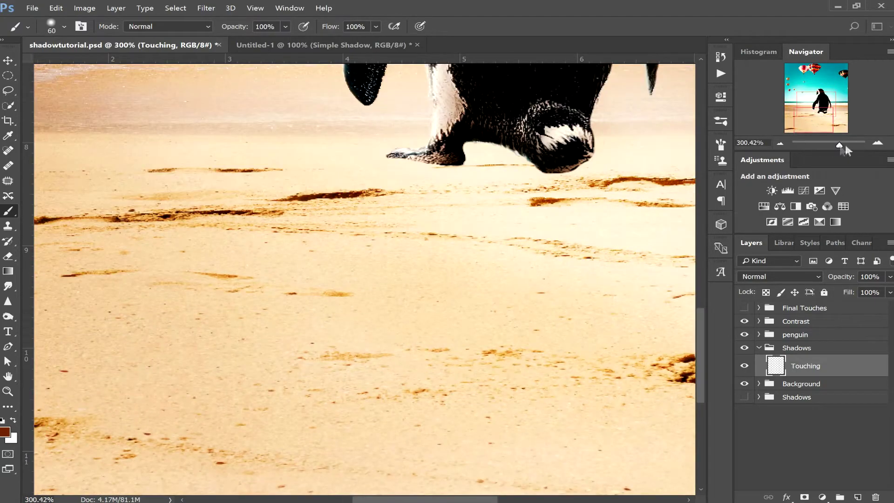
{"action": "left_click", "coordinate": [845, 144]}
{"action": "left_click_drag", "start_coordinate": [816, 129], "coordinate": [813, 121]}
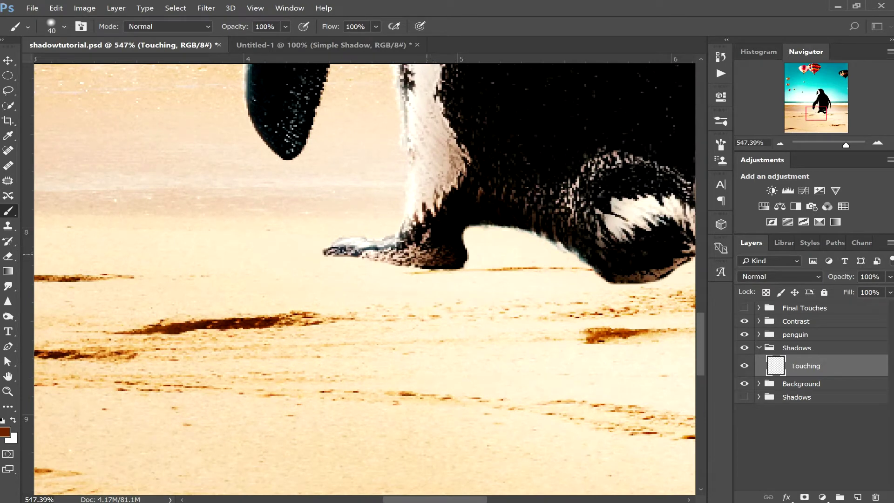
{"action": "key", "text": "bracketleft"}
{"action": "key", "text": "bracketleft"}
{"action": "key", "text": "bracketleft"}
{"action": "mouse_move", "coordinate": [354, 254]}
{"action": "left_mouse_down"}
{"action": "mouse_move", "coordinate": [326, 255]}
{"action": "mouse_move", "coordinate": [458, 263]}
{"action": "left_mouse_up"}
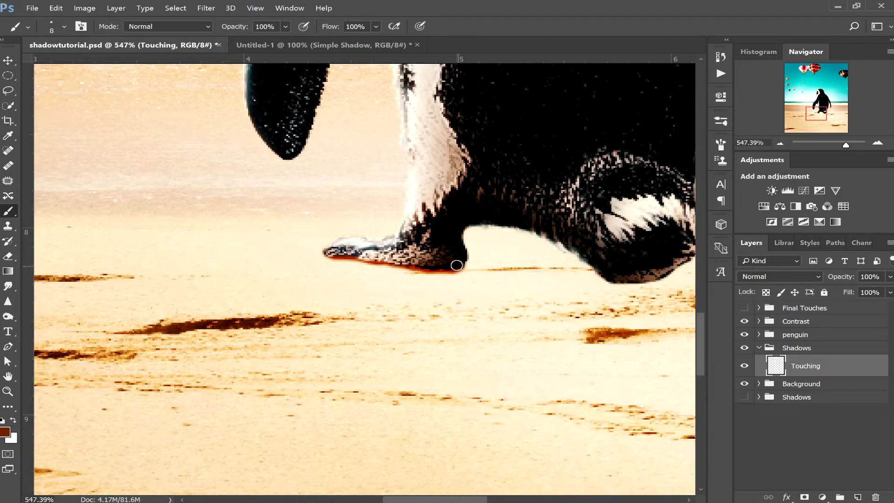
Paint the contact shadow under the penguin's tail and set the Touching layer's blend mode to Multiply
{"action": "mouse_move", "coordinate": [666, 261]}
{"action": "left_mouse_down"}
{"action": "mouse_move", "coordinate": [452, 231]}
{"action": "mouse_move", "coordinate": [491, 230]}
{"action": "mouse_move", "coordinate": [459, 228]}
{"action": "left_mouse_up"}
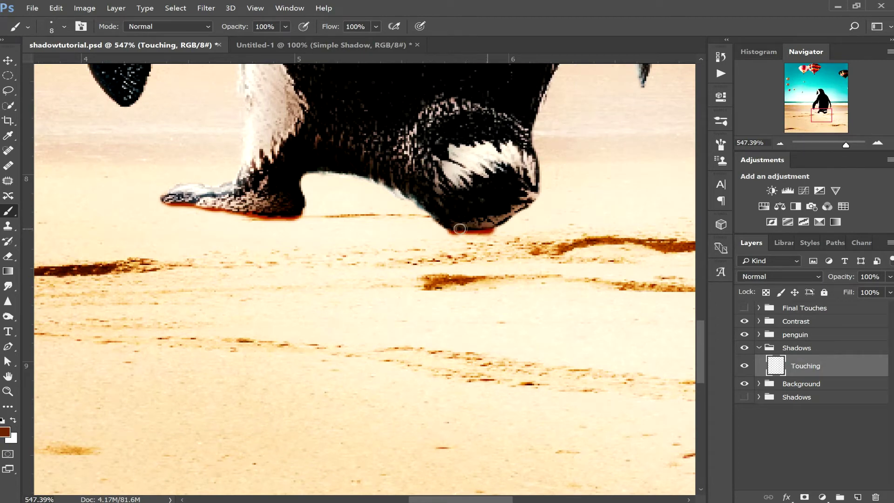
{"action": "left_click", "coordinate": [797, 276]}
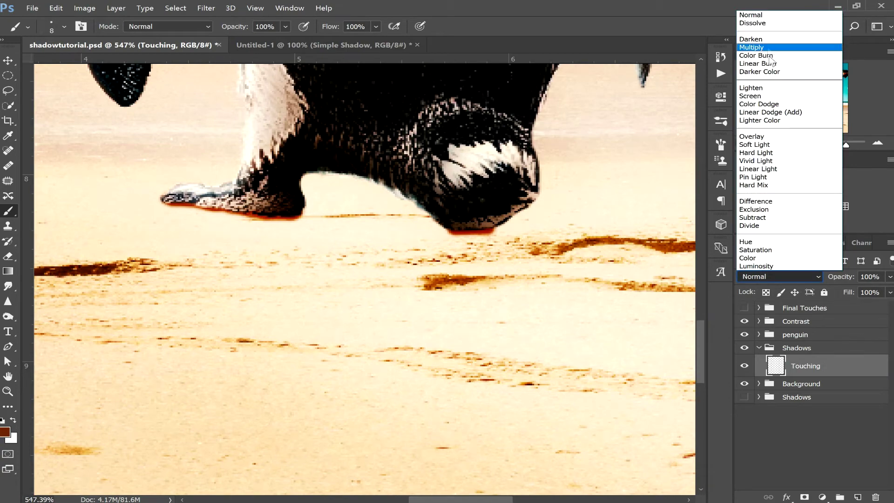
{"action": "left_click", "coordinate": [769, 48]}
Add a new layer named Ambient directly below Touching in the Shadows group
{"action": "left_click_drag", "start_coordinate": [845, 144], "coordinate": [828, 147]}
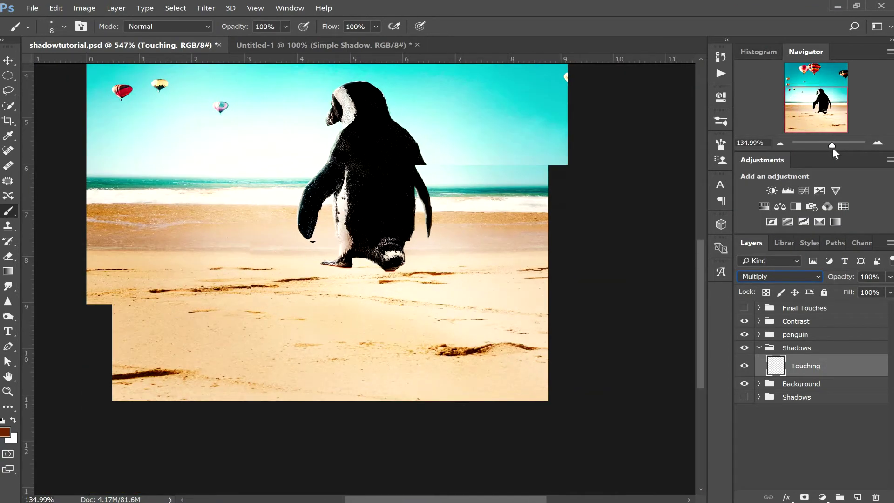
{"action": "left_click", "coordinate": [857, 497]}
{"action": "left_click_drag", "start_coordinate": [827, 372], "coordinate": [848, 392]}
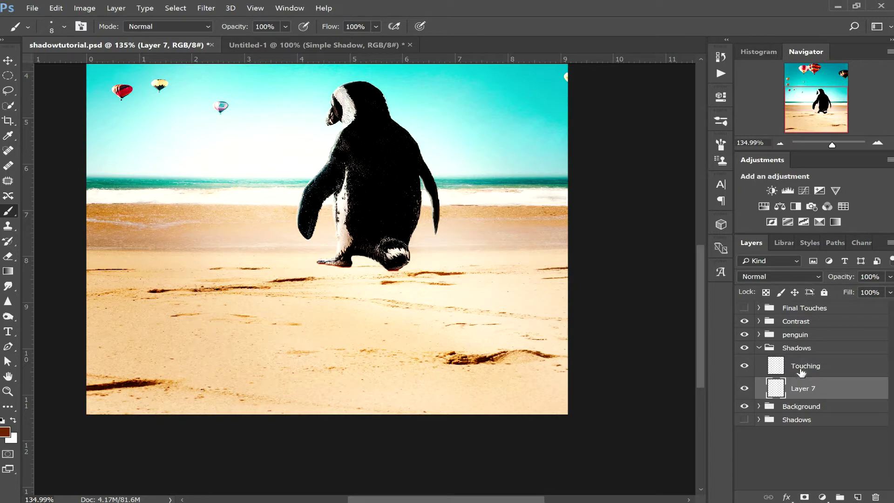
{"action": "double_click", "coordinate": [806, 390]}
{"action": "type", "text": "Ambie"}
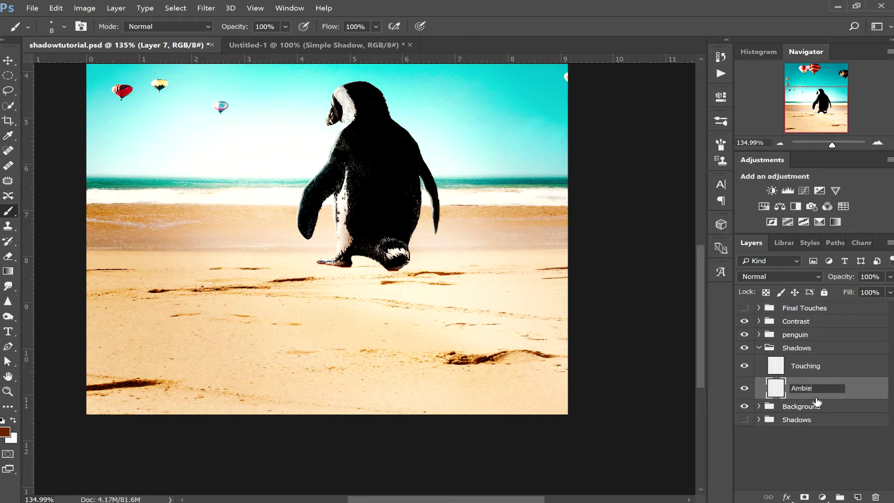
{"action": "key", "text": "Return"}
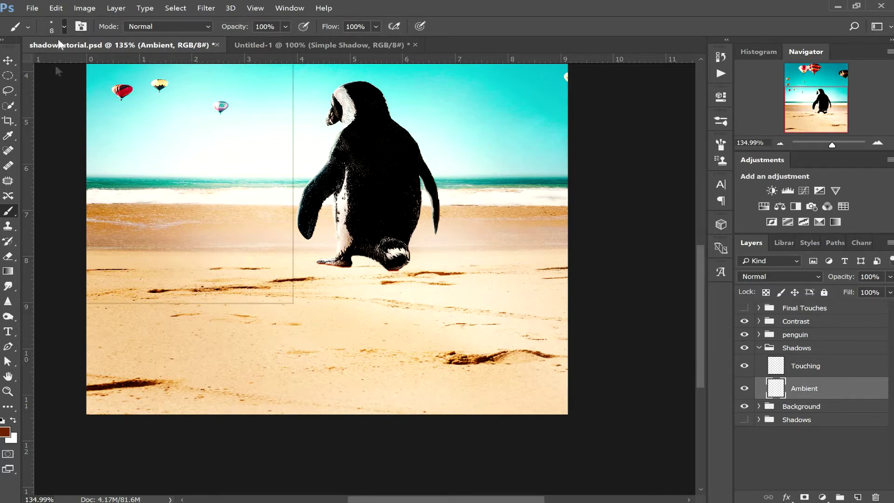
Choose the soft round brush preset with 0% hardness and set its size to 97 px
{"action": "left_click", "coordinate": [64, 27]}
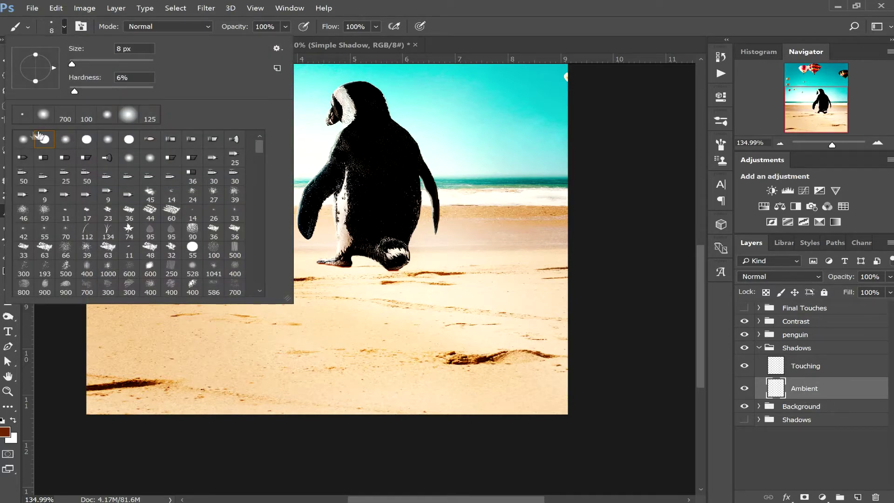
{"action": "left_click", "coordinate": [24, 139]}
{"action": "left_click_drag", "start_coordinate": [110, 62], "coordinate": [113, 62]}
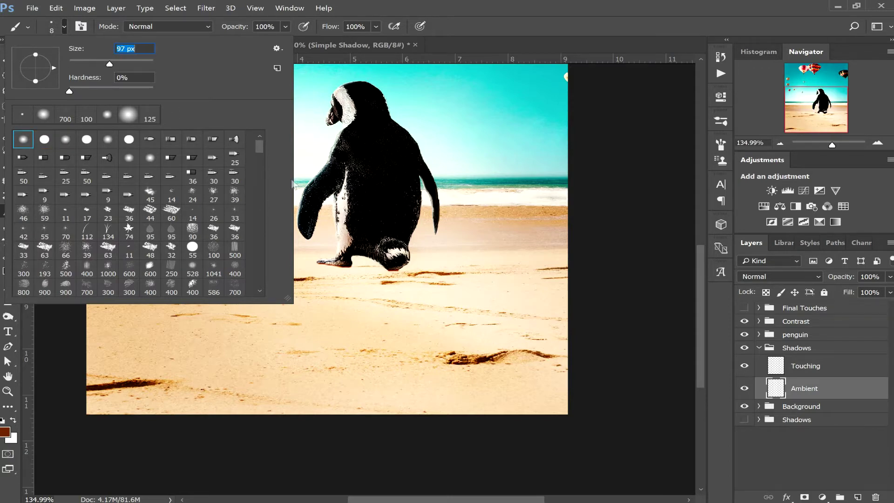
Set the Ambient layer's blend mode to Multiply
{"action": "left_click", "coordinate": [816, 277]}
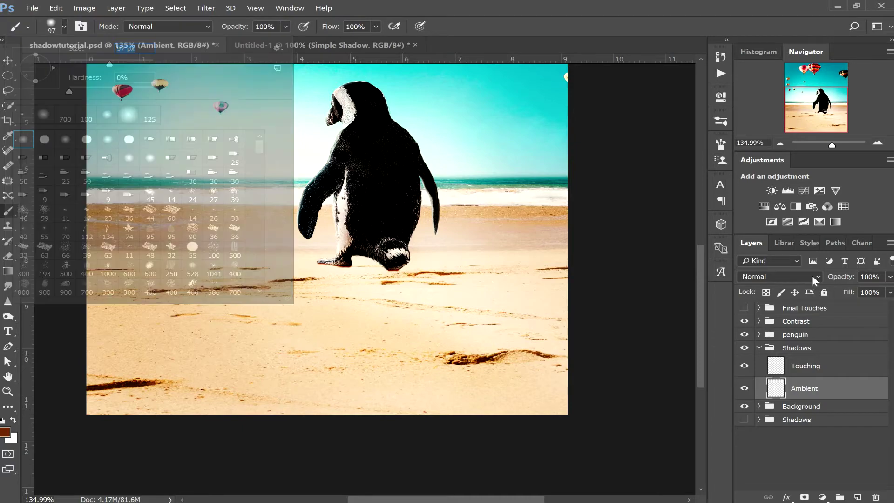
{"action": "left_click", "coordinate": [816, 278]}
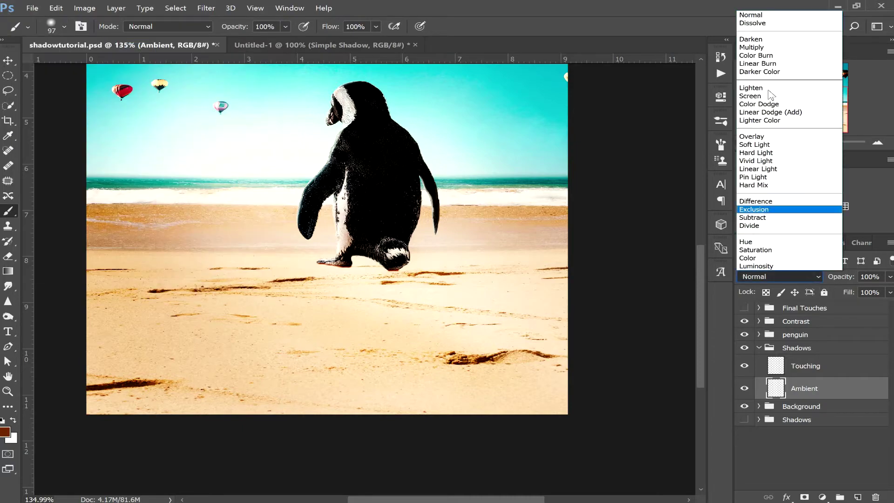
{"action": "left_click", "coordinate": [767, 49]}
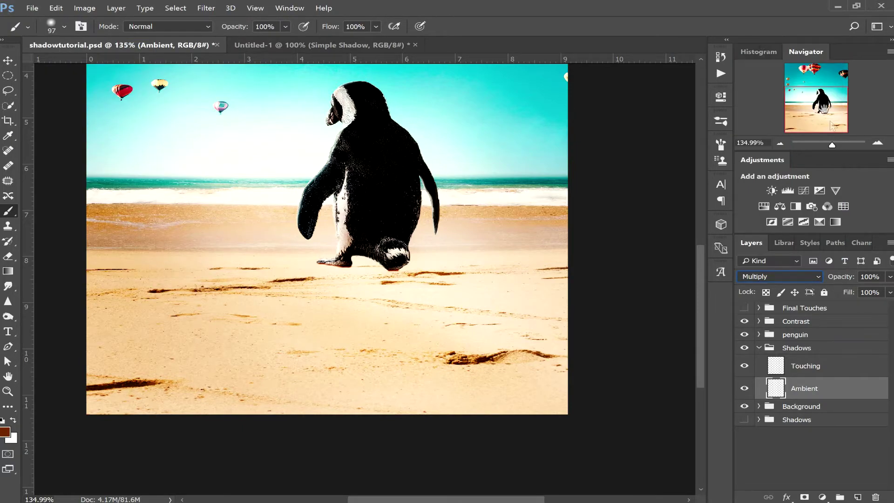
Paint a faint ambient shadow on the sand directly beneath the penguin with the soft brush at 19% opacity
{"action": "scroll", "coordinate": [326, 232], "scroll_direction": "up", "scroll_amount": 2}
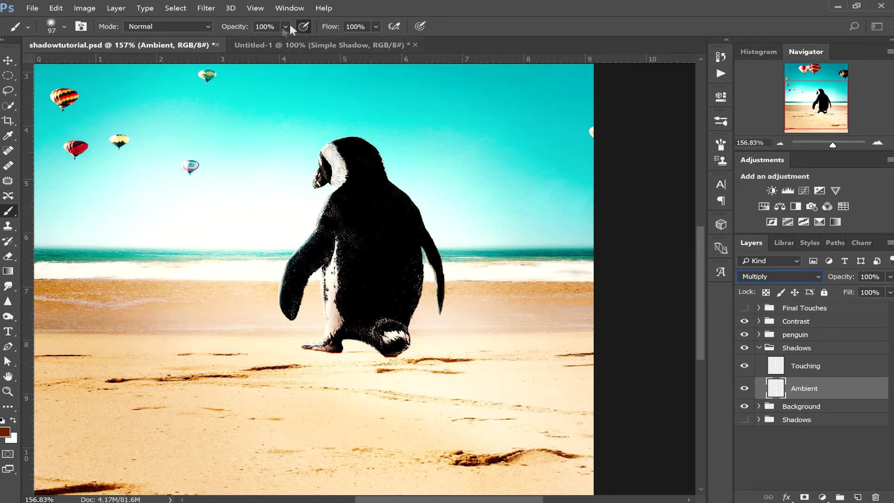
{"action": "left_click", "coordinate": [285, 27]}
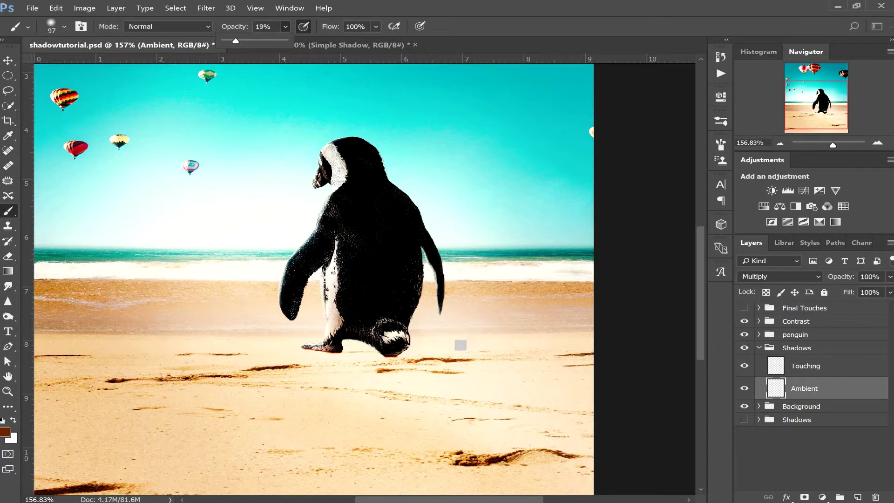
{"action": "left_click", "coordinate": [427, 352]}
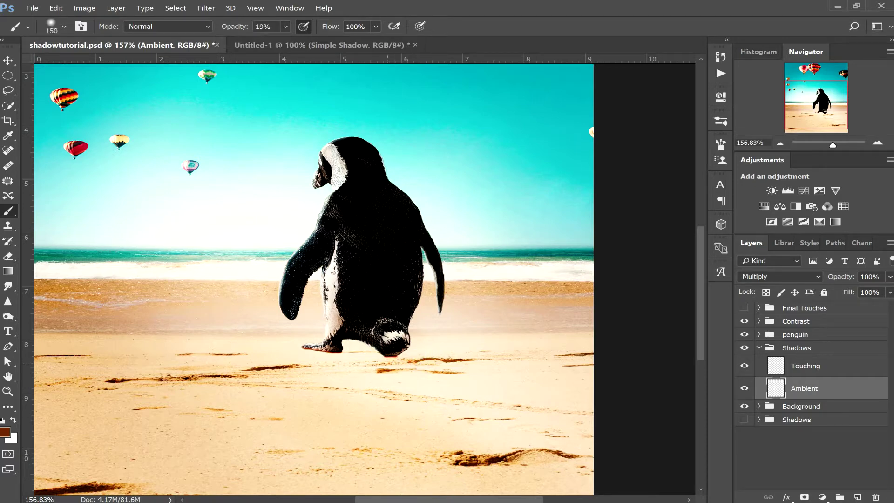
{"action": "key", "text": "bracketleft"}
{"action": "key", "text": "bracketleft"}
{"action": "mouse_move", "coordinate": [350, 364]}
{"action": "left_mouse_down"}
{"action": "mouse_move", "coordinate": [410, 368]}
{"action": "mouse_move", "coordinate": [370, 375]}
{"action": "mouse_move", "coordinate": [416, 378]}
{"action": "left_mouse_up"}
{"action": "key", "text": "bracketright"}
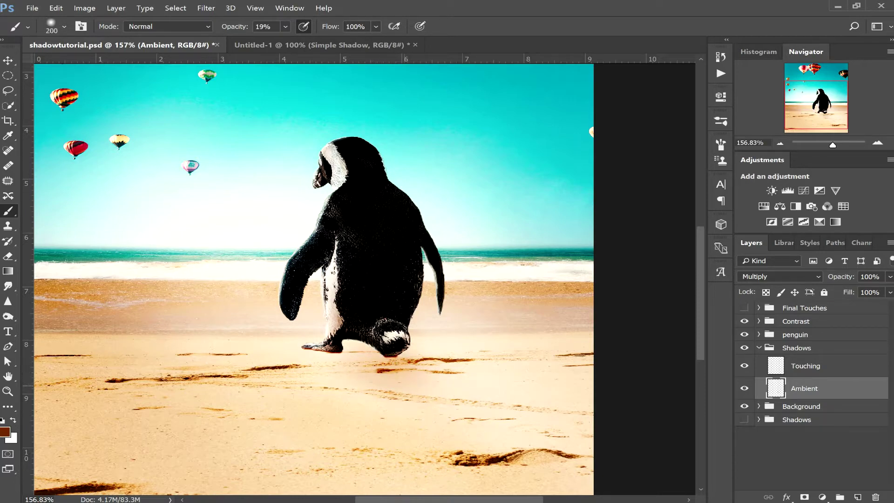
Extend the ambient shadow diagonally across the sand with the brush enlarged to 250 px, and lower the Ambient layer's opacity to 78%
{"action": "mouse_move", "coordinate": [439, 418]}
{"action": "left_mouse_down"}
{"action": "mouse_move", "coordinate": [521, 475]}
{"action": "mouse_move", "coordinate": [410, 382]}
{"action": "left_mouse_up"}
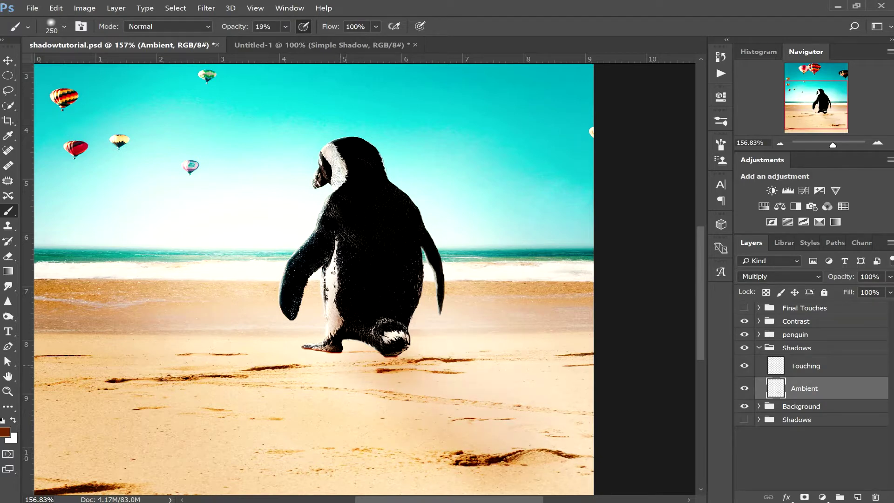
{"action": "mouse_move", "coordinate": [336, 405]}
{"action": "left_mouse_down"}
{"action": "mouse_move", "coordinate": [395, 377]}
{"action": "mouse_move", "coordinate": [526, 432]}
{"action": "mouse_move", "coordinate": [553, 418]}
{"action": "left_mouse_up"}
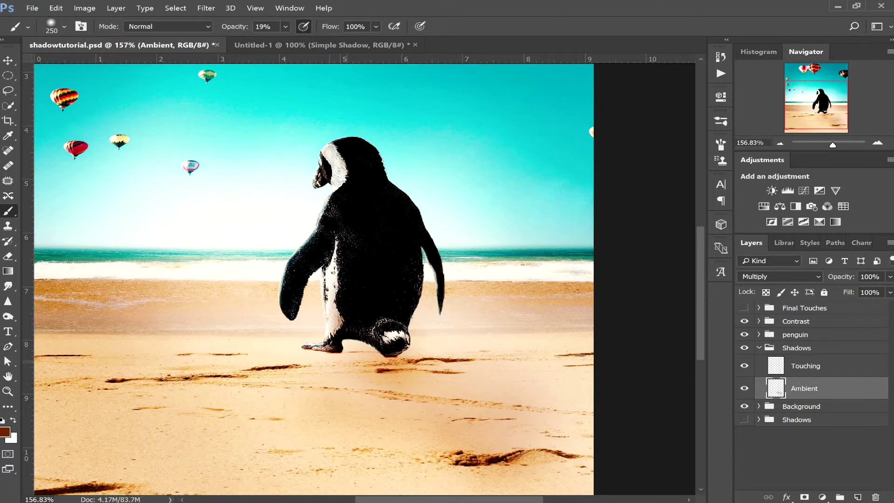
{"action": "left_click_drag", "start_coordinate": [395, 381], "coordinate": [508, 461]}
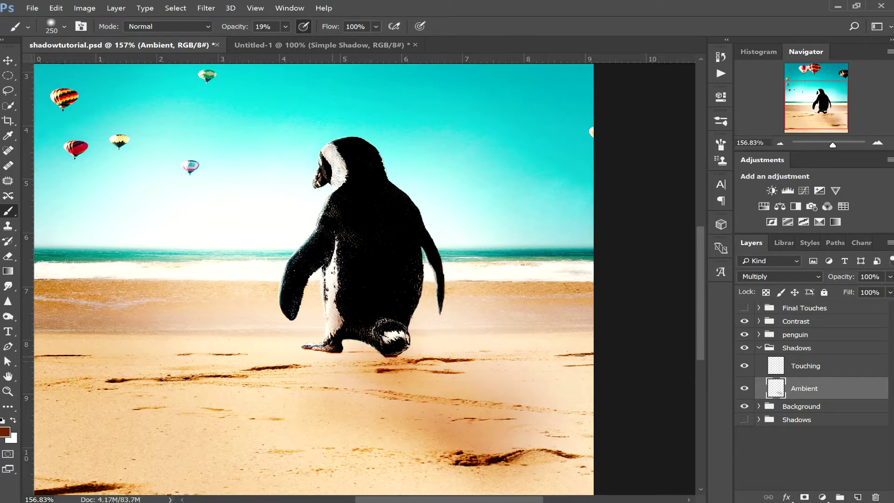
{"action": "left_click", "coordinate": [889, 291]}
{"action": "left_click_drag", "start_coordinate": [880, 296], "coordinate": [870, 292]}
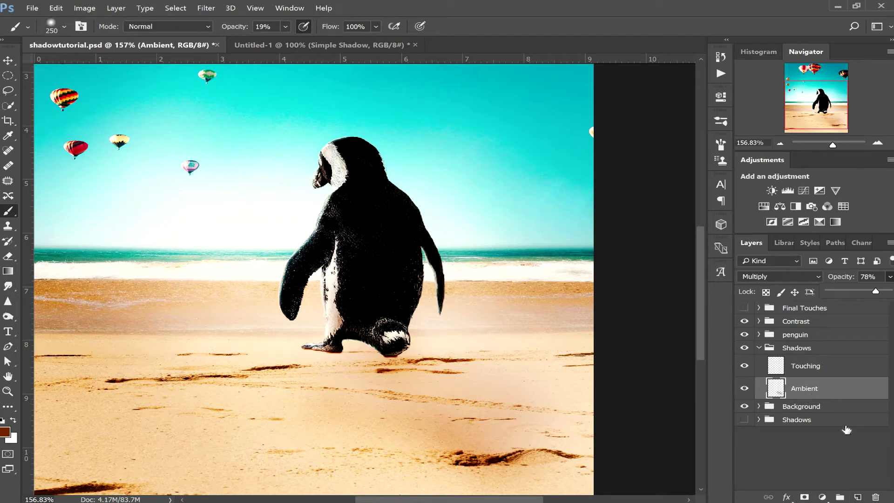
Add a new layer directly below Ambient in the Shadows group and set its blend mode to Multiply
{"action": "left_click", "coordinate": [858, 496]}
{"action": "left_click_drag", "start_coordinate": [830, 393], "coordinate": [838, 426]}
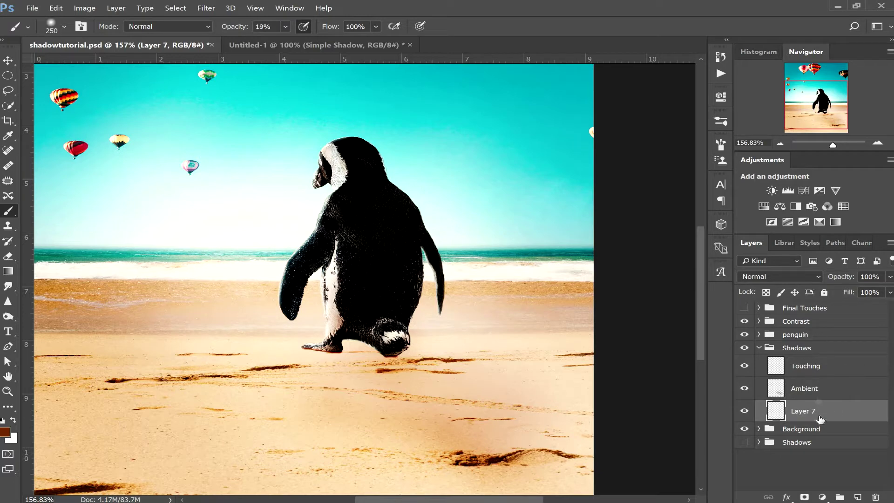
{"action": "left_click", "coordinate": [801, 279]}
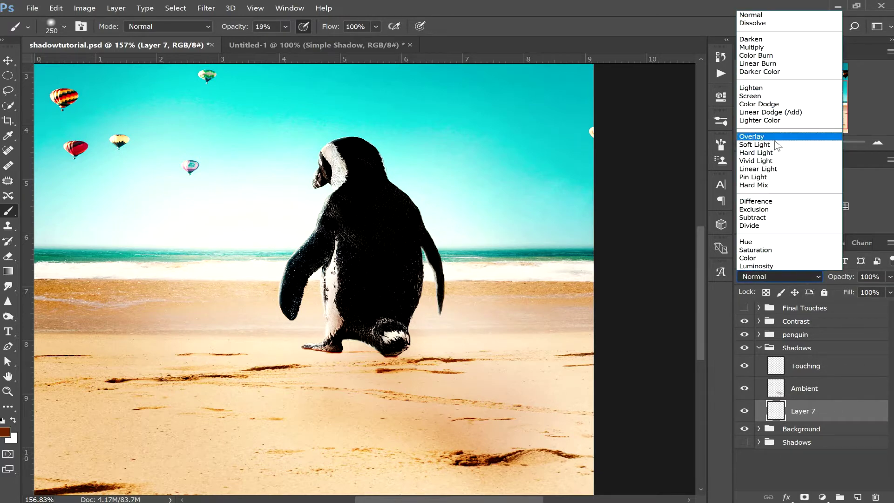
{"action": "left_click", "coordinate": [763, 47]}
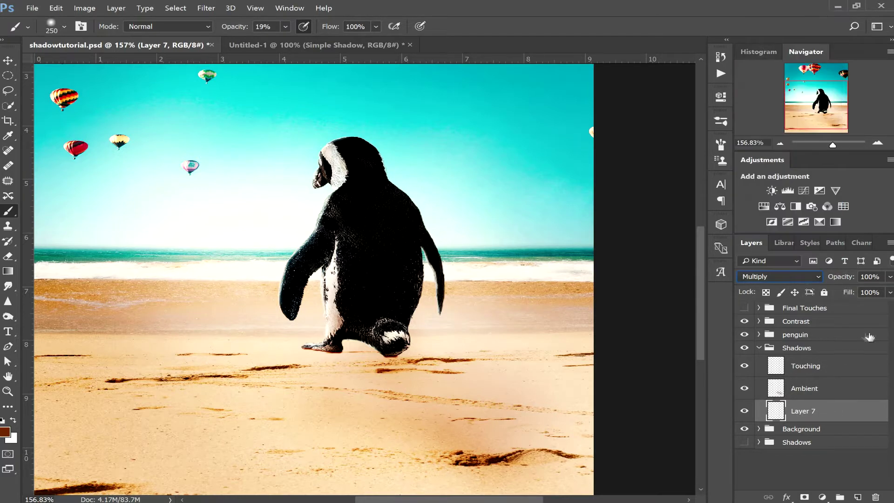
Load the outline of the penguin photo layer in the penguin group as a selection
{"action": "left_click", "coordinate": [759, 334]}
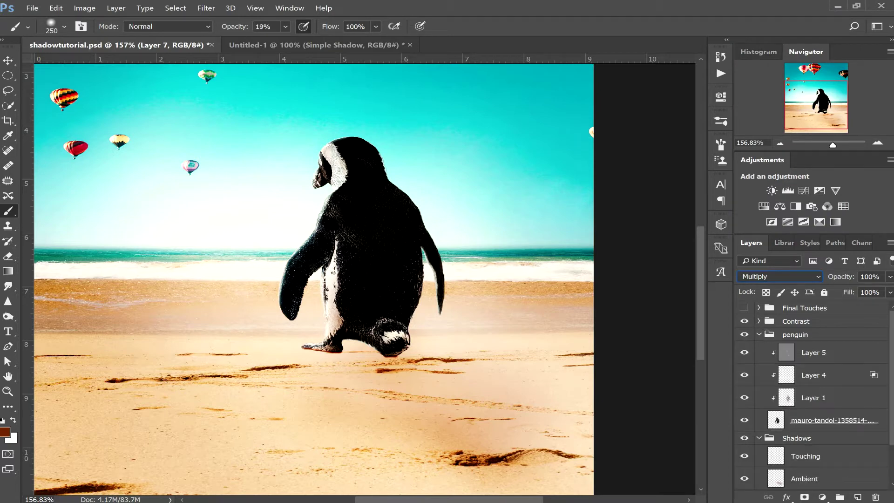
{"action": "left_click", "coordinate": [776, 421], "text": "ctrl"}
{"action": "left_click", "coordinate": [759, 335]}
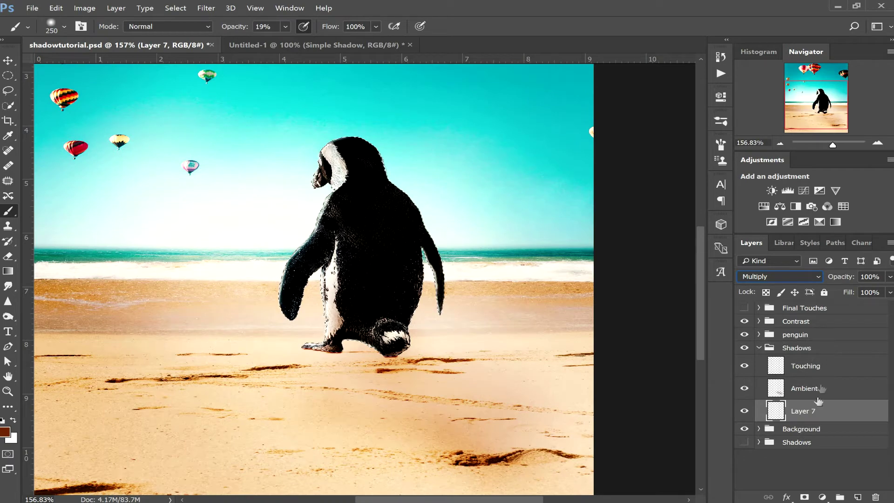
Rename the new layer below Ambient as Shadow Complex
{"action": "double_click", "coordinate": [809, 411]}
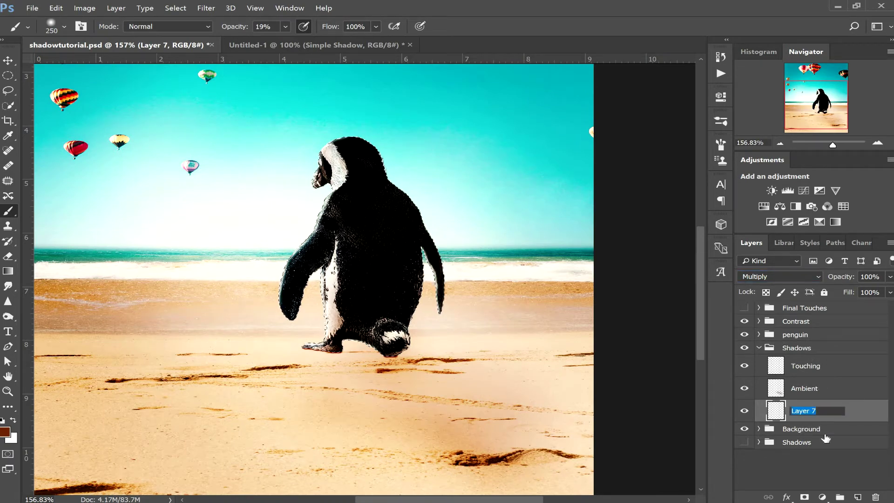
{"action": "type", "text": "Shadow Complex"}
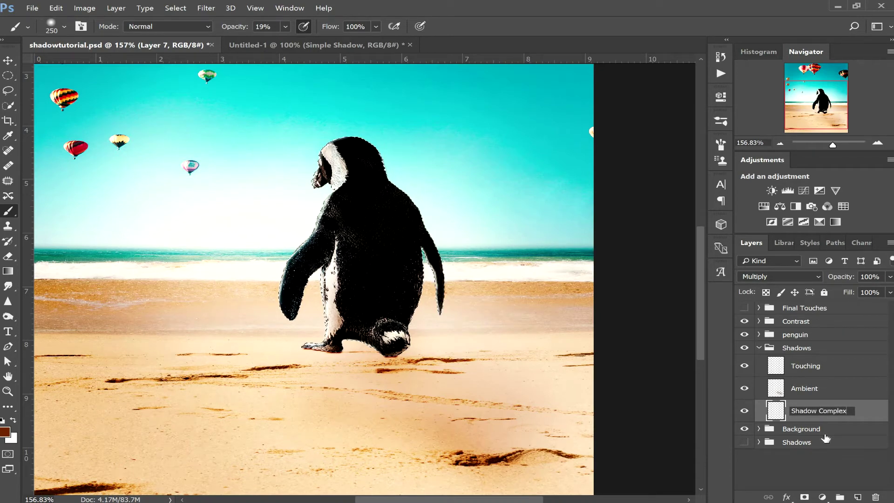
{"action": "key", "text": "Return"}
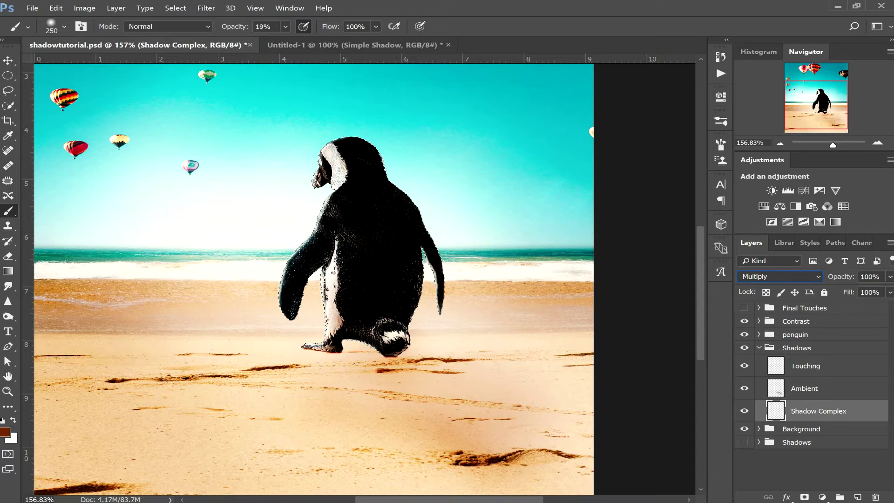
Fill the penguin-shaped selection on Shadow Complex with the foreground color at 100% opacity, and deselect it
{"action": "left_click", "coordinate": [56, 8]}
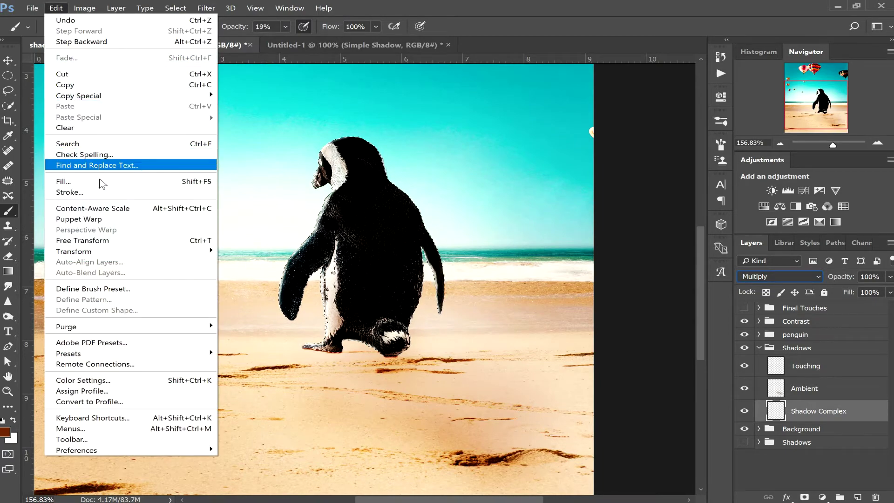
{"action": "left_click", "coordinate": [104, 182]}
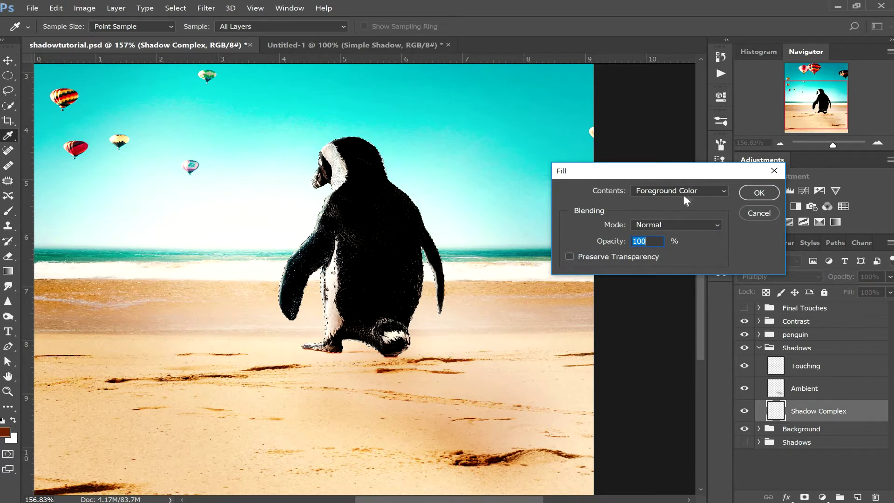
{"action": "left_click", "coordinate": [761, 191]}
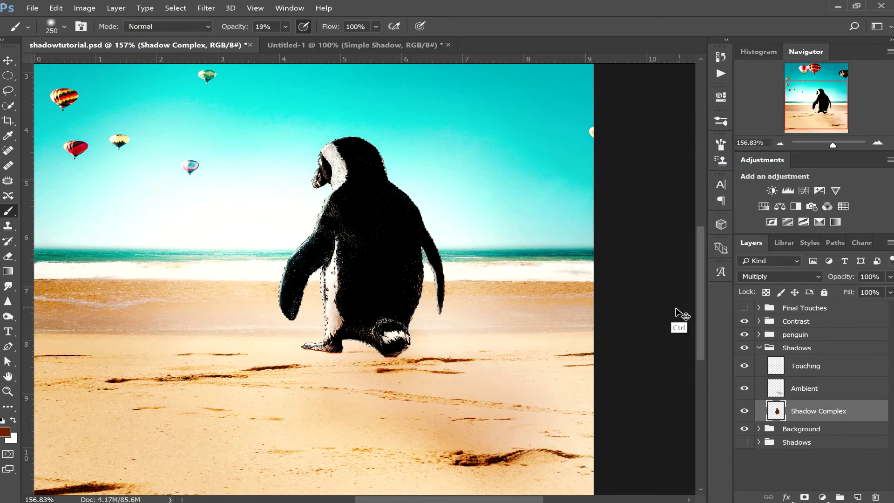
{"action": "left_click", "coordinate": [175, 10]}
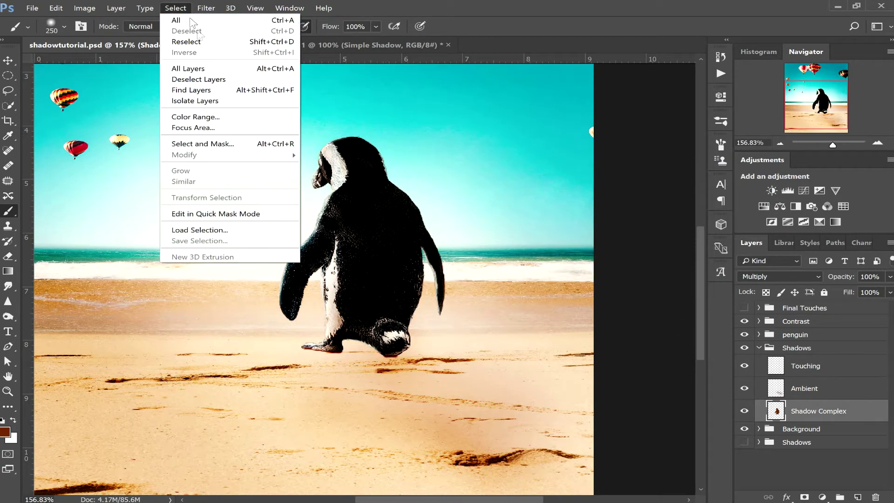
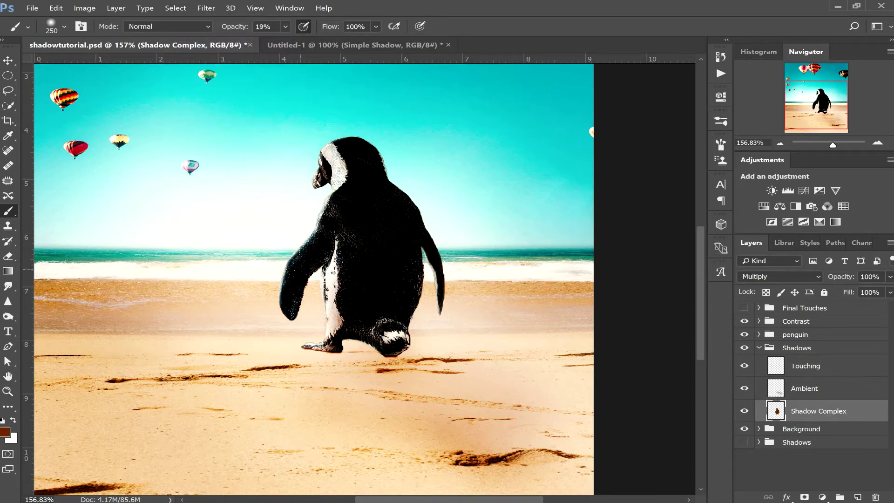
Try to flip the Shadow Complex shape straight down below the penguin, squashed to about 28% height
{"action": "left_click", "coordinate": [8, 60]}
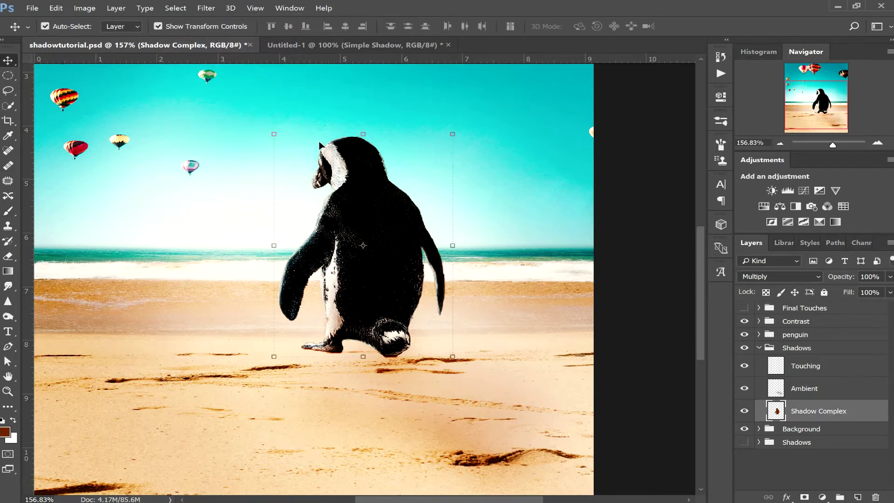
{"action": "key", "text": "shift"}
{"action": "left_click_drag", "start_coordinate": [363, 133], "coordinate": [372, 419]}
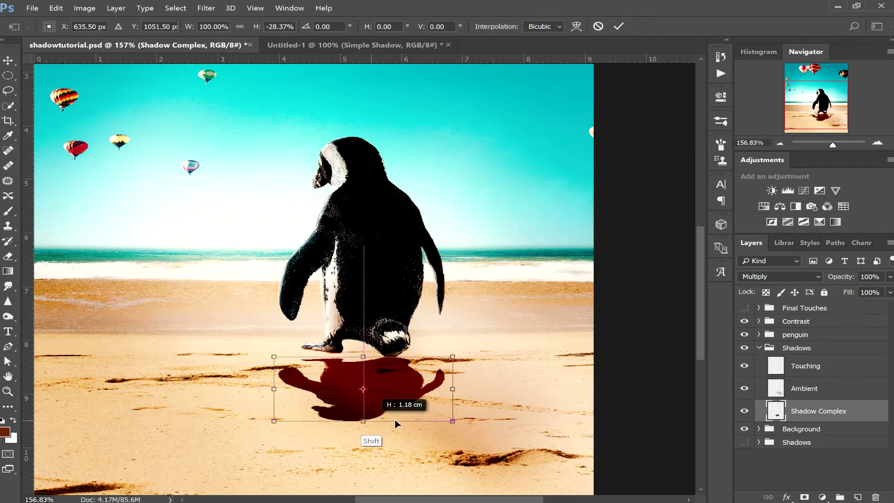
{"action": "key", "text": "ctrl+z"}
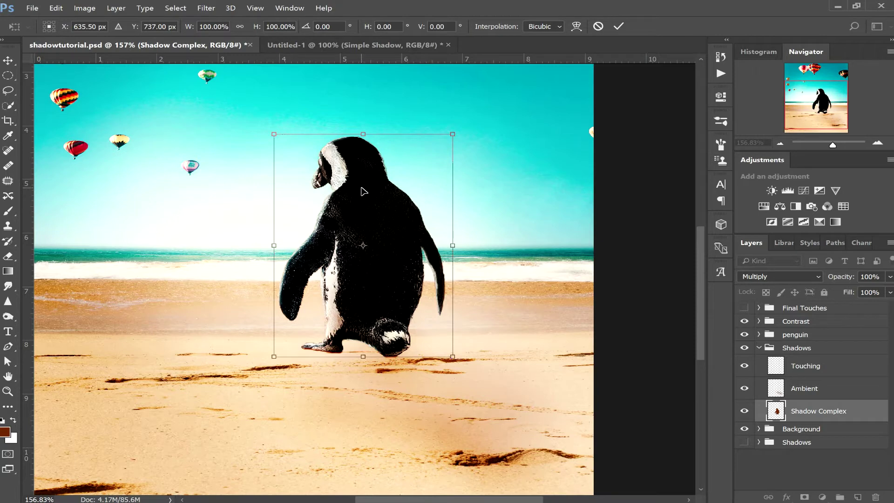
Distort the Shadow Complex shape so it falls diagonally across the sand, flipped to about 39% height with about 58° of skew
{"action": "right_click", "coordinate": [392, 223]}
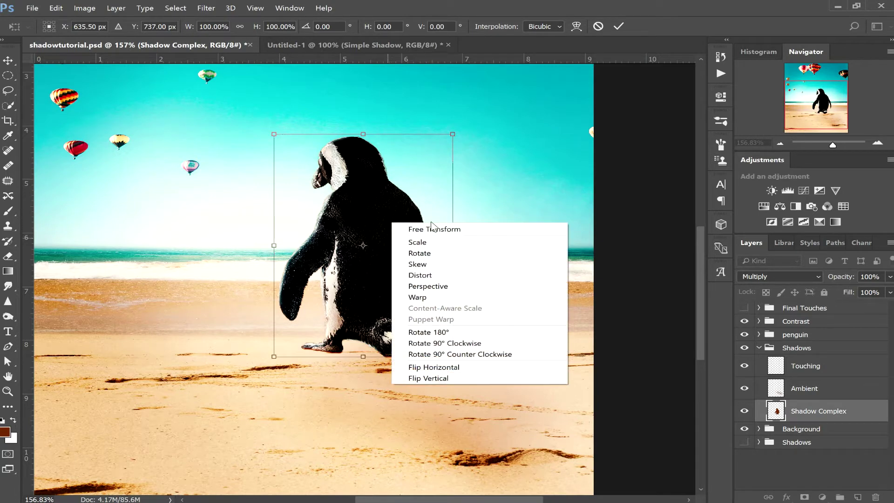
{"action": "left_click", "coordinate": [451, 276]}
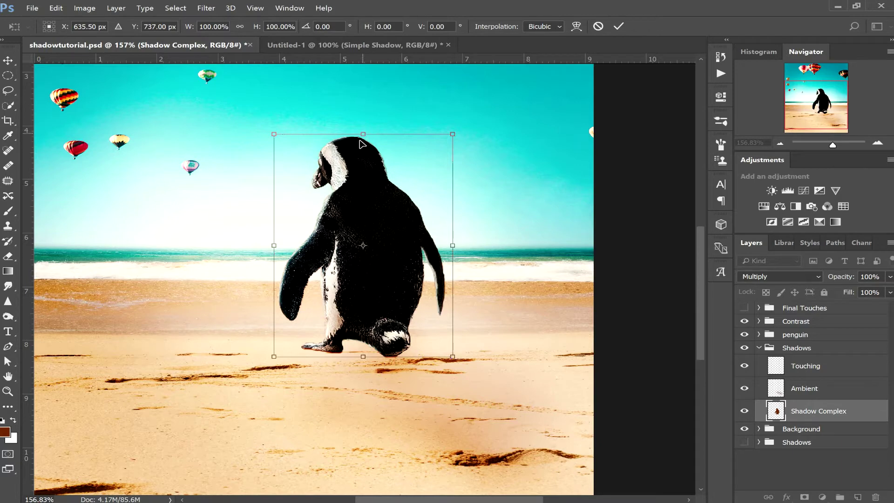
{"action": "left_click_drag", "start_coordinate": [368, 150], "coordinate": [536, 458]}
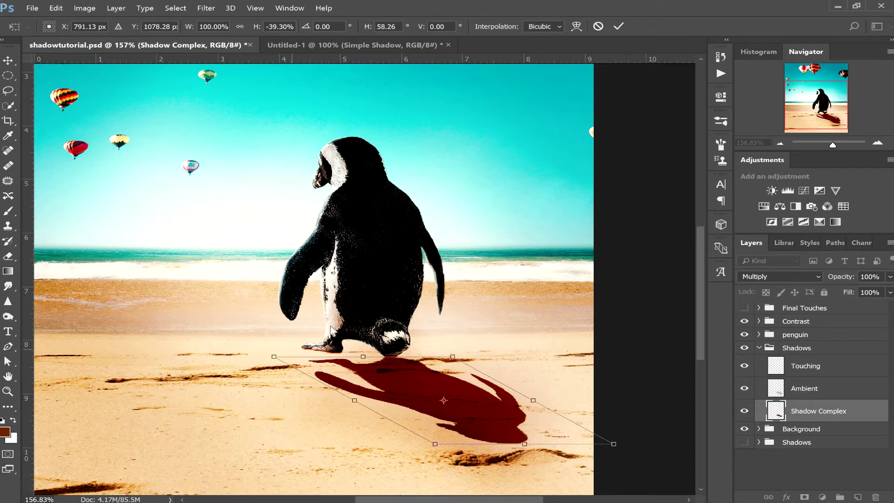
{"action": "left_click", "coordinate": [618, 27]}
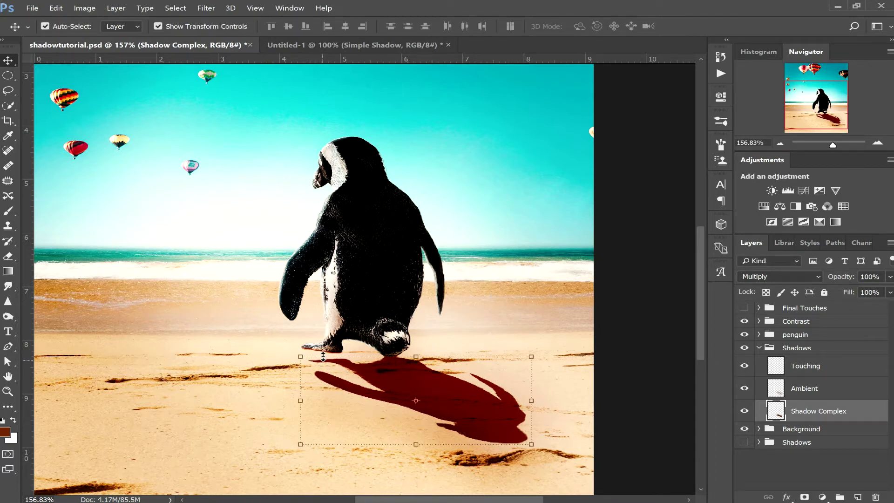
Use Puppet Warp on Shadow Complex to stretch the tip of the shadow's foot up to meet the penguin's raised foot
{"action": "left_click", "coordinate": [55, 8]}
{"action": "mouse_move", "coordinate": [41, 9]}
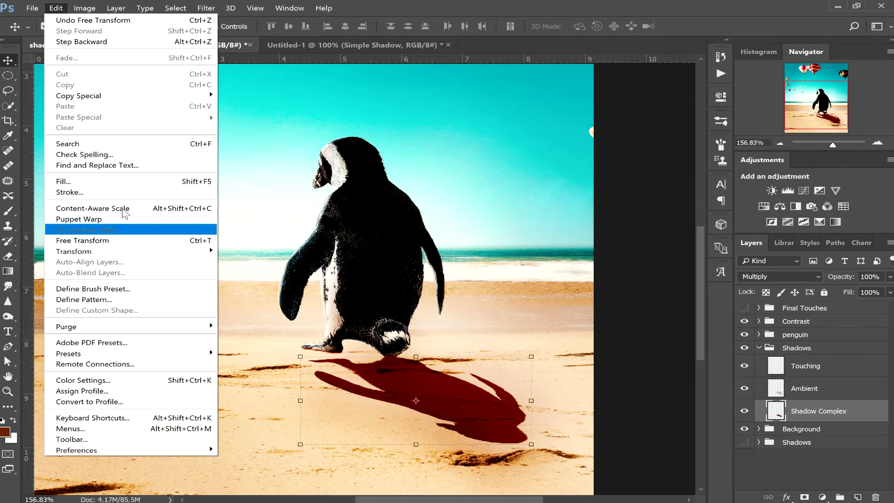
{"action": "left_click", "coordinate": [123, 220]}
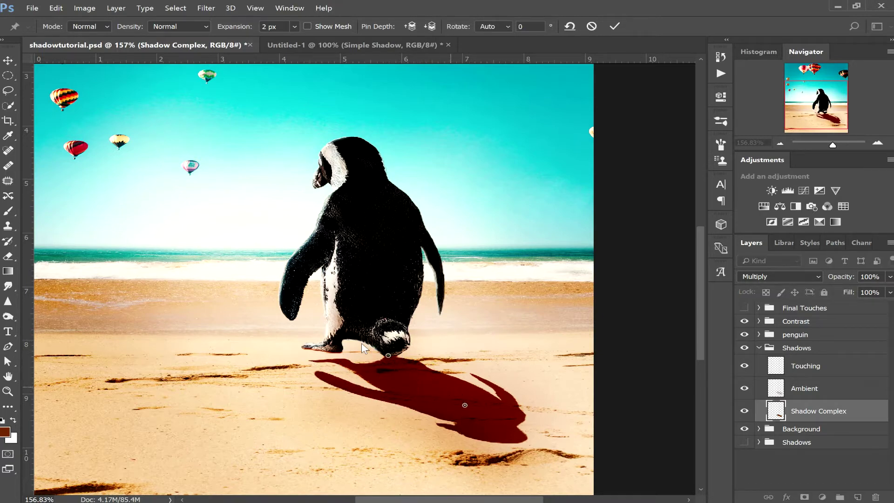
{"action": "left_click_drag", "start_coordinate": [833, 145], "coordinate": [842, 145]}
{"action": "left_click_drag", "start_coordinate": [823, 107], "coordinate": [821, 112]}
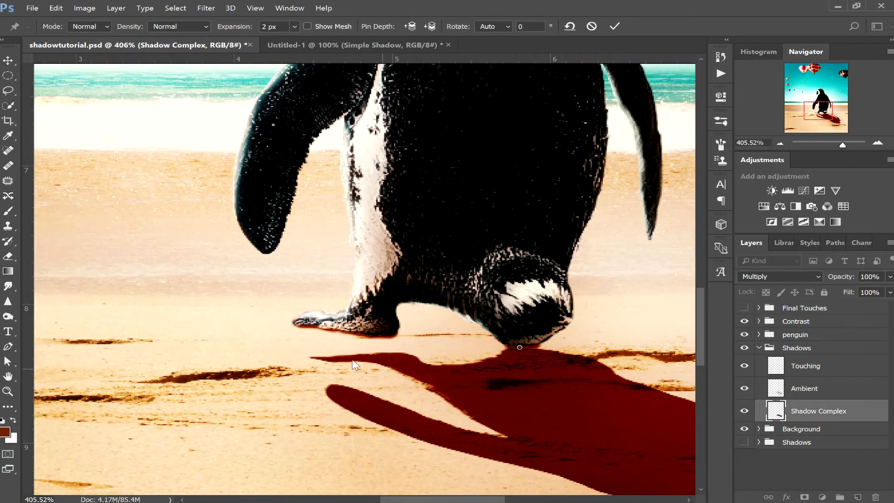
{"action": "left_click", "coordinate": [349, 354]}
{"action": "left_click_drag", "start_coordinate": [349, 356], "coordinate": [333, 328]}
{"action": "left_click", "coordinate": [615, 26]}
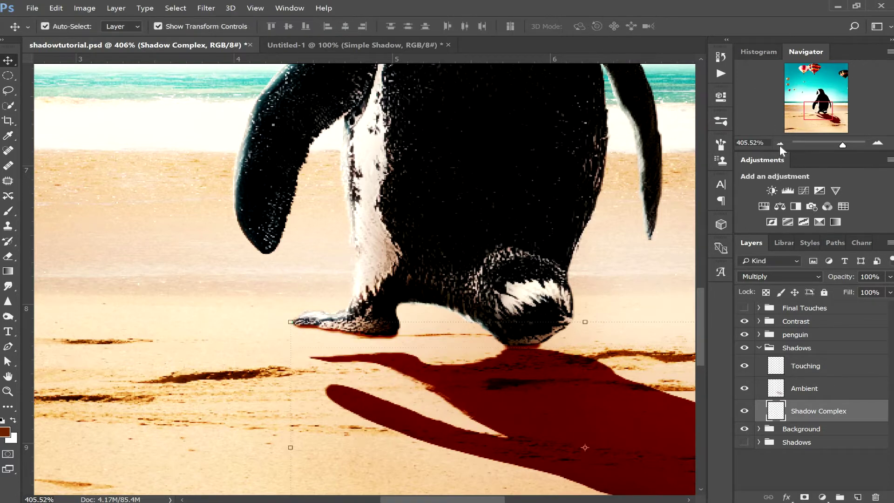
{"action": "mouse_move", "coordinate": [845, 143]}
{"action": "left_mouse_down"}
{"action": "mouse_move", "coordinate": [821, 145]}
{"action": "mouse_move", "coordinate": [828, 147]}
{"action": "left_mouse_up"}
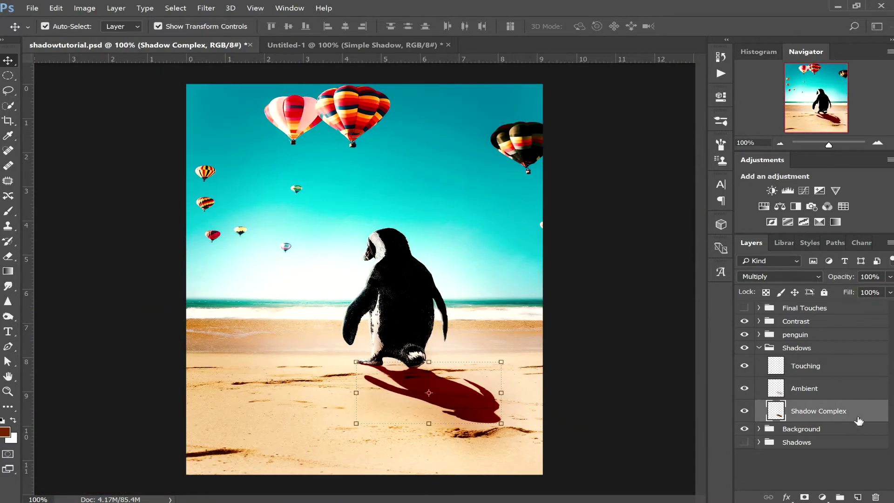
Add a layer mask to Shadow Complex and set up a linear Foreground to Transparent gradient
{"action": "left_click", "coordinate": [816, 463]}
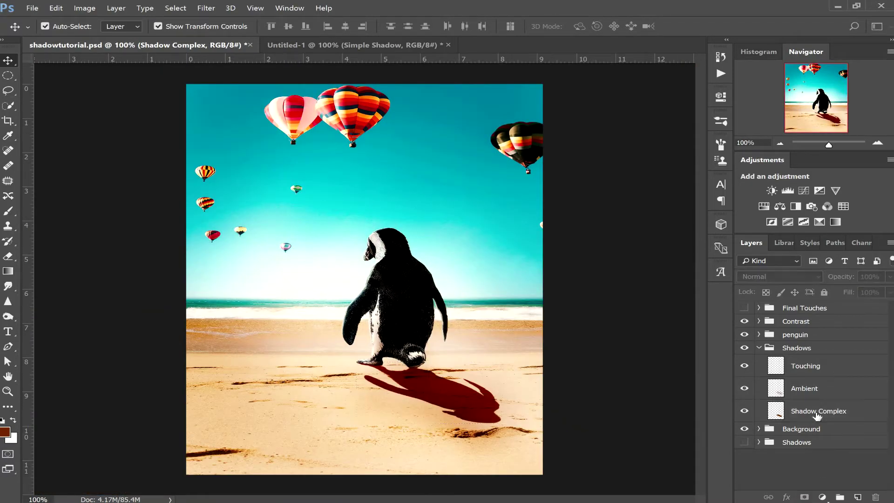
{"action": "left_click", "coordinate": [822, 411]}
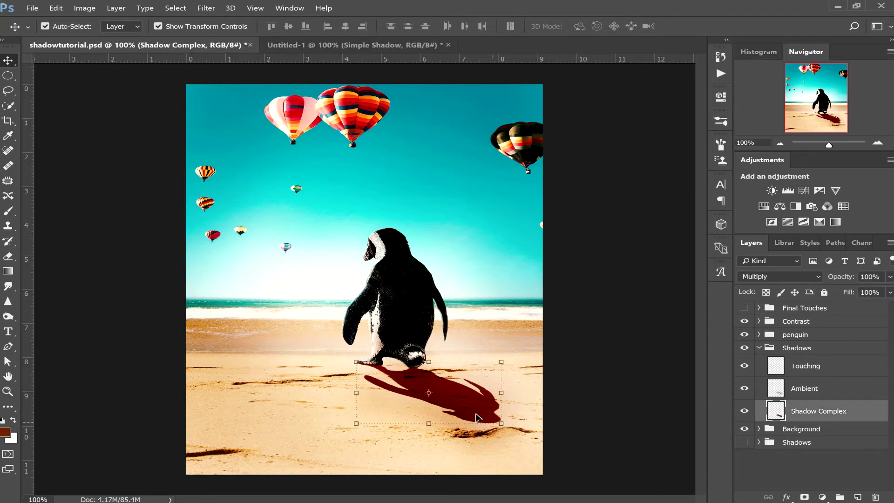
{"action": "left_click", "coordinate": [804, 496]}
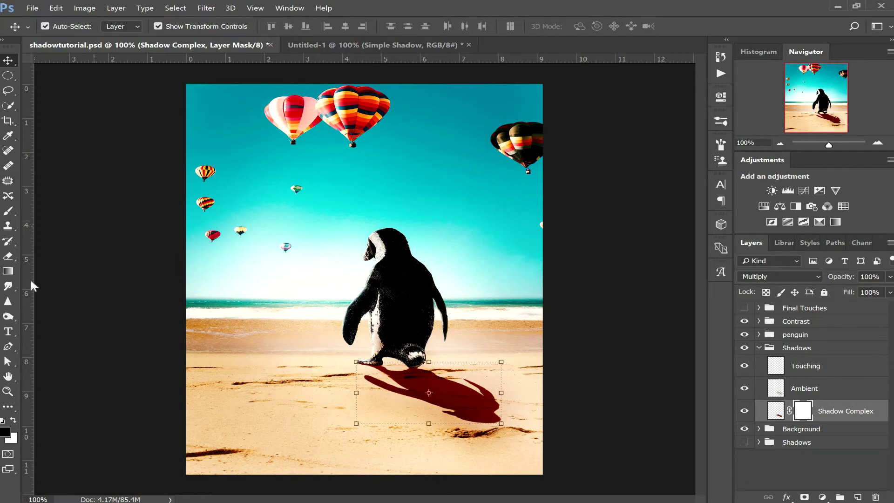
{"action": "left_click", "coordinate": [8, 271]}
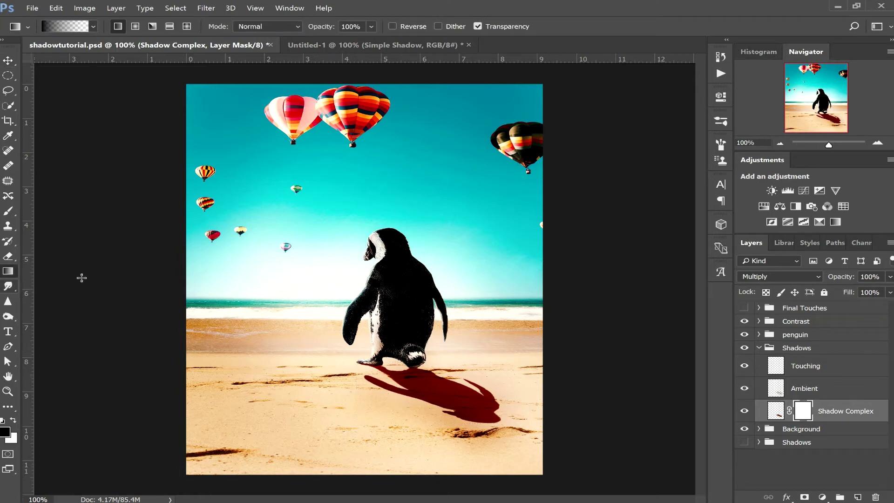
{"action": "left_click", "coordinate": [72, 29]}
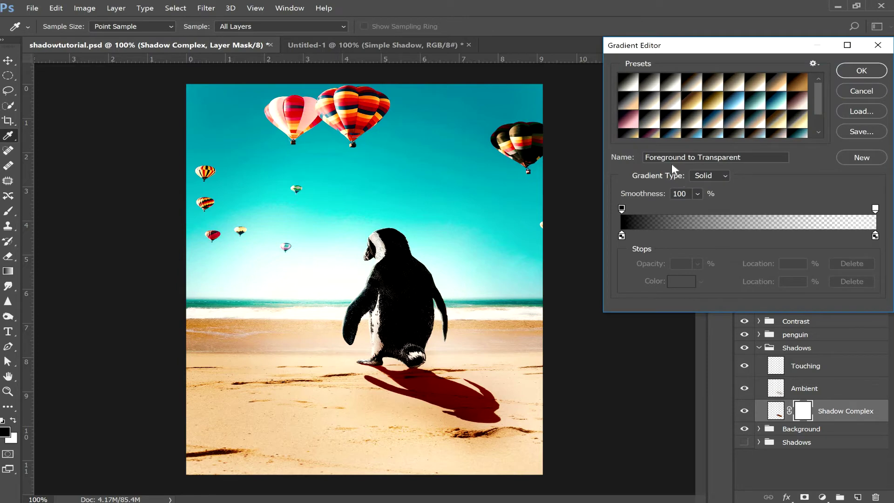
{"action": "left_click", "coordinate": [860, 71]}
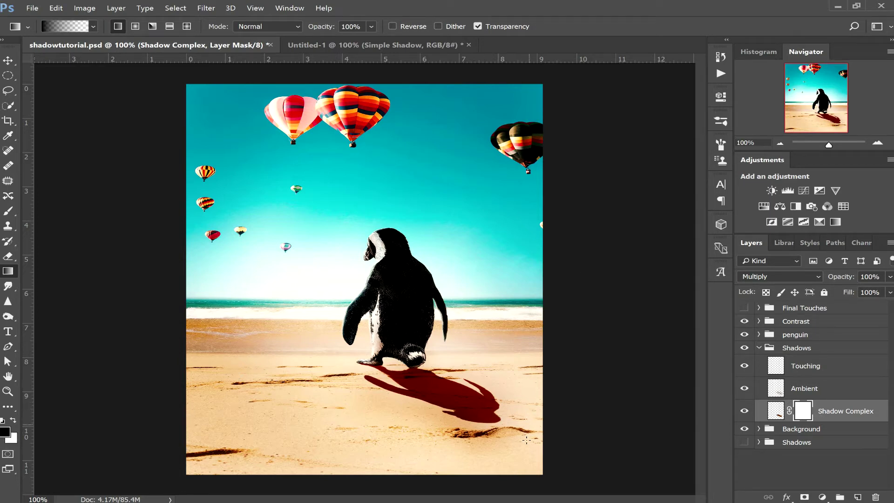
Try fading the shadow away from the feet with black-to-transparent gradients on the Shadow Complex mask
{"action": "left_click_drag", "start_coordinate": [557, 467], "coordinate": [395, 357]}
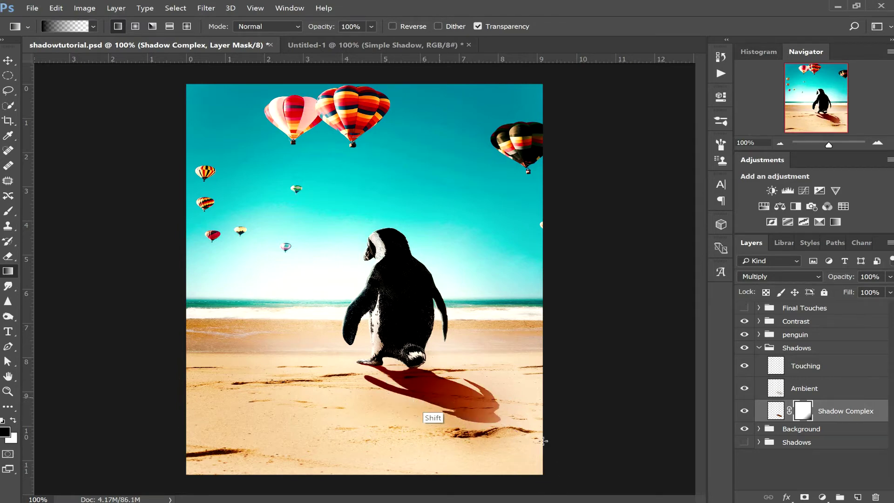
{"action": "left_click_drag", "start_coordinate": [547, 458], "coordinate": [398, 356]}
{"action": "left_click_drag", "start_coordinate": [484, 434], "coordinate": [410, 393]}
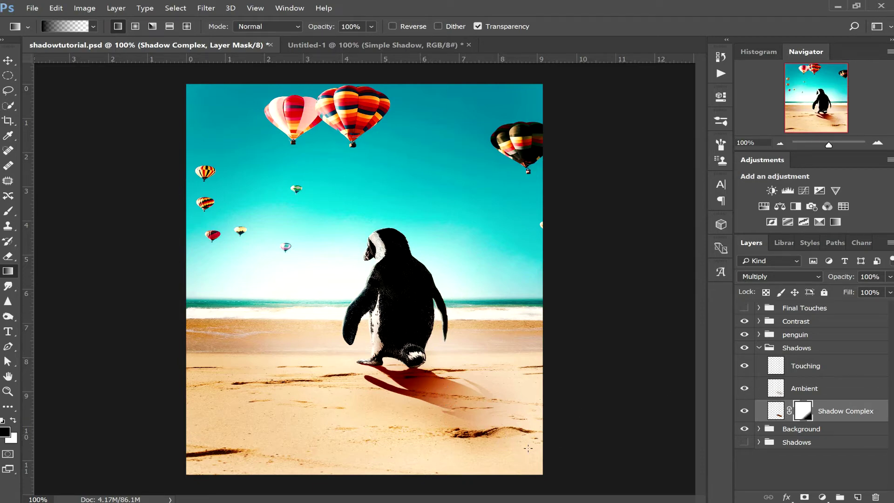
{"action": "left_click_drag", "start_coordinate": [403, 379], "coordinate": [461, 442]}
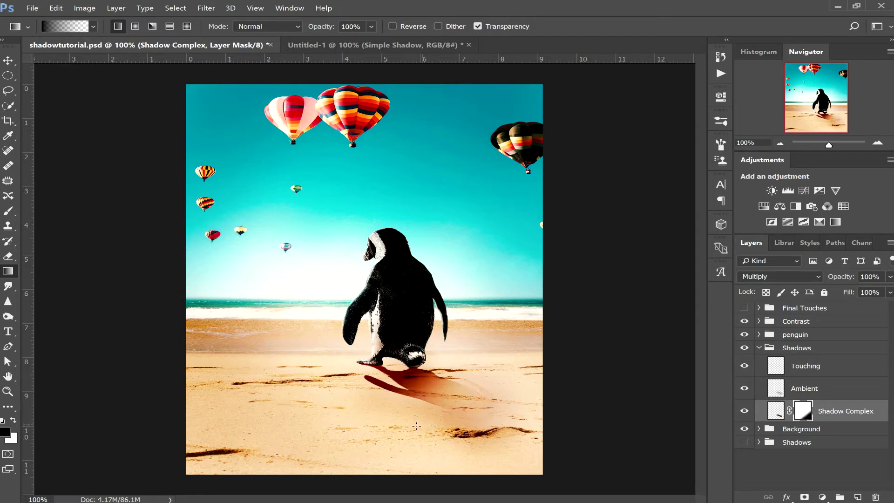
{"action": "left_click_drag", "start_coordinate": [384, 389], "coordinate": [466, 408]}
Delete the gradient mask from Shadow Complex without applying it, and add a fresh layer mask
{"action": "left_click_drag", "start_coordinate": [803, 411], "coordinate": [875, 496]}
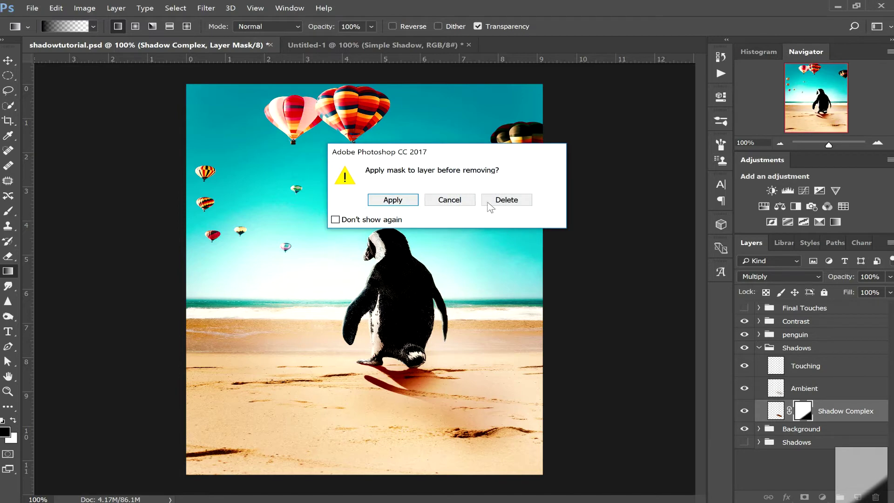
{"action": "left_click", "coordinate": [508, 199]}
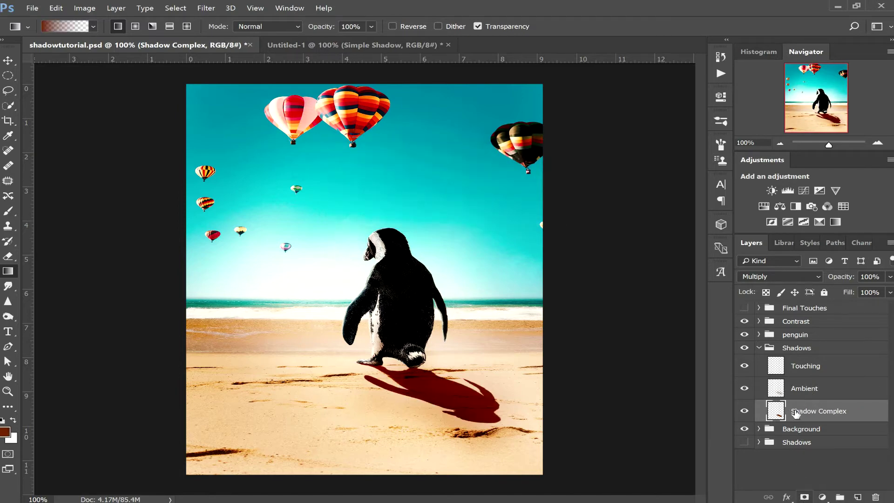
{"action": "left_click", "coordinate": [805, 497]}
Paint black across the far part of the shadow on its mask with a reduced-size soft brush at 19% opacity
{"action": "left_click", "coordinate": [11, 211]}
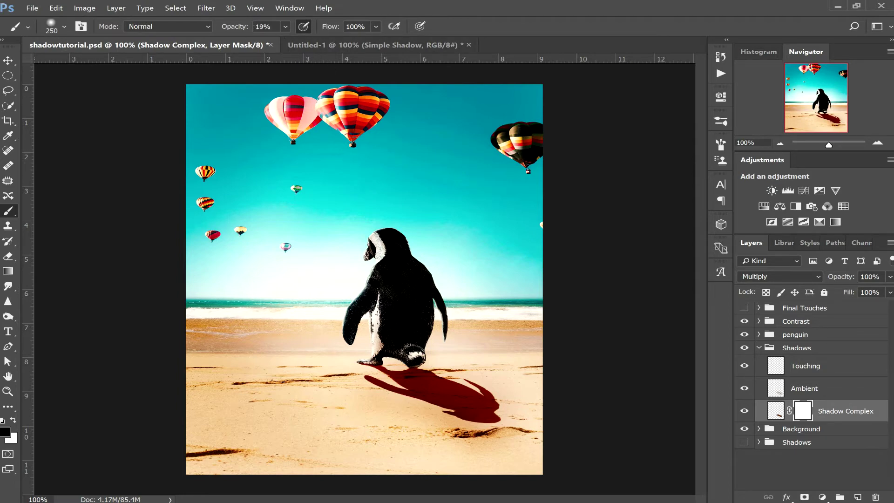
{"action": "key", "text": "bracketleft"}
{"action": "key", "text": "bracketleft"}
{"action": "key", "text": "bracketleft"}
{"action": "mouse_move", "coordinate": [472, 421]}
{"action": "left_mouse_down"}
{"action": "mouse_move", "coordinate": [444, 432]}
{"action": "mouse_move", "coordinate": [522, 412]}
{"action": "mouse_move", "coordinate": [426, 434]}
{"action": "mouse_move", "coordinate": [439, 425]}
{"action": "mouse_move", "coordinate": [471, 419]}
{"action": "mouse_move", "coordinate": [436, 437]}
{"action": "mouse_move", "coordinate": [495, 432]}
{"action": "mouse_move", "coordinate": [382, 425]}
{"action": "mouse_move", "coordinate": [446, 410]}
{"action": "mouse_move", "coordinate": [330, 411]}
{"action": "mouse_move", "coordinate": [502, 394]}
{"action": "mouse_move", "coordinate": [460, 401]}
{"action": "mouse_move", "coordinate": [488, 391]}
{"action": "mouse_move", "coordinate": [470, 382]}
{"action": "mouse_move", "coordinate": [497, 389]}
{"action": "mouse_move", "coordinate": [505, 404]}
{"action": "mouse_move", "coordinate": [430, 429]}
{"action": "mouse_move", "coordinate": [487, 422]}
{"action": "mouse_move", "coordinate": [374, 399]}
{"action": "left_mouse_up"}
Fade the shadow's lower flipper and edge on the mask with the brush reduced to 80 px
{"action": "key", "text": "bracketleft"}
{"action": "key", "text": "bracketleft"}
{"action": "key", "text": "bracketleft"}
{"action": "key", "text": "bracketleft"}
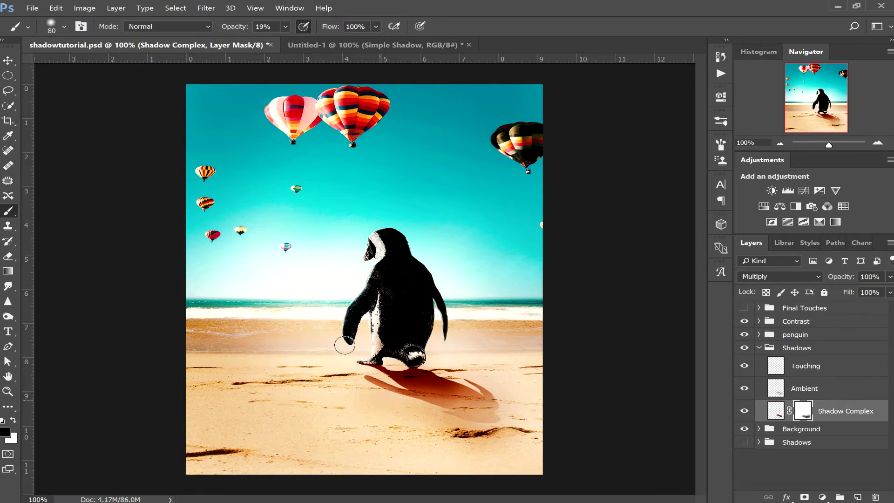
{"action": "mouse_move", "coordinate": [365, 384]}
{"action": "left_mouse_down"}
{"action": "mouse_move", "coordinate": [389, 399]}
{"action": "mouse_move", "coordinate": [360, 376]}
{"action": "mouse_move", "coordinate": [407, 409]}
{"action": "mouse_move", "coordinate": [401, 396]}
{"action": "mouse_move", "coordinate": [475, 383]}
{"action": "mouse_move", "coordinate": [374, 402]}
{"action": "mouse_move", "coordinate": [499, 397]}
{"action": "mouse_move", "coordinate": [484, 418]}
{"action": "left_mouse_up"}
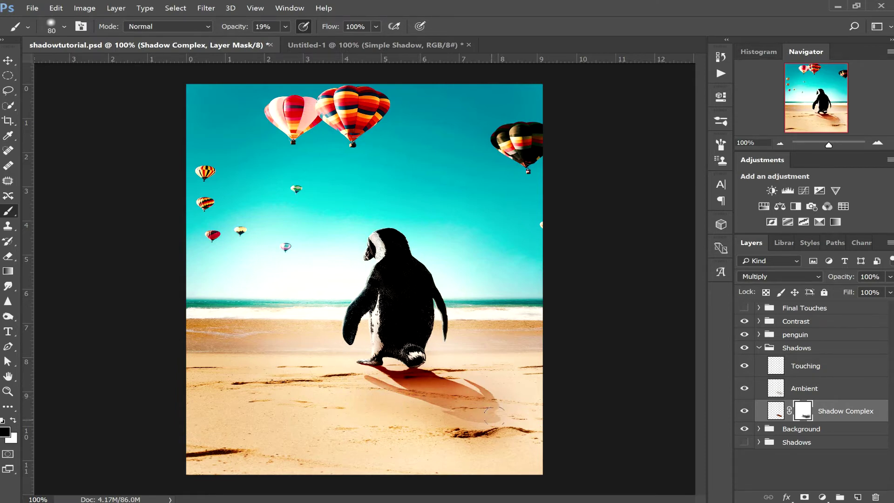
Enlarge the brush to 175 px and fade the shadow's far end further on the mask
{"action": "key", "text": "bracketright"}
{"action": "key", "text": "bracketright"}
{"action": "key", "text": "bracketright"}
{"action": "mouse_move", "coordinate": [487, 399]}
{"action": "left_mouse_down"}
{"action": "mouse_move", "coordinate": [489, 377]}
{"action": "mouse_move", "coordinate": [470, 390]}
{"action": "left_mouse_up"}
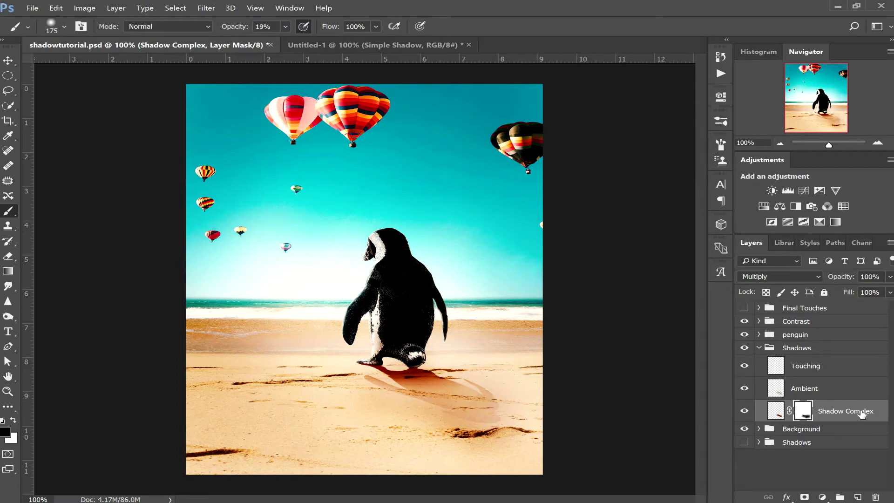
Duplicate the masked Shadow Complex layer and hide the original
{"action": "left_click_drag", "start_coordinate": [857, 448], "coordinate": [857, 496]}
{"action": "left_click", "coordinate": [744, 432]}
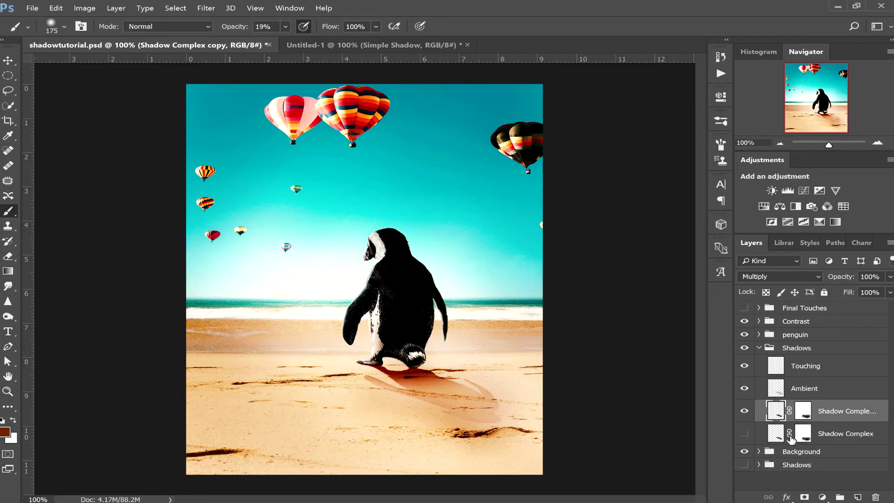
Apply the layer mask on the Shadow Complex copy and convert that copy to a smart object
{"action": "right_click", "coordinate": [802, 414]}
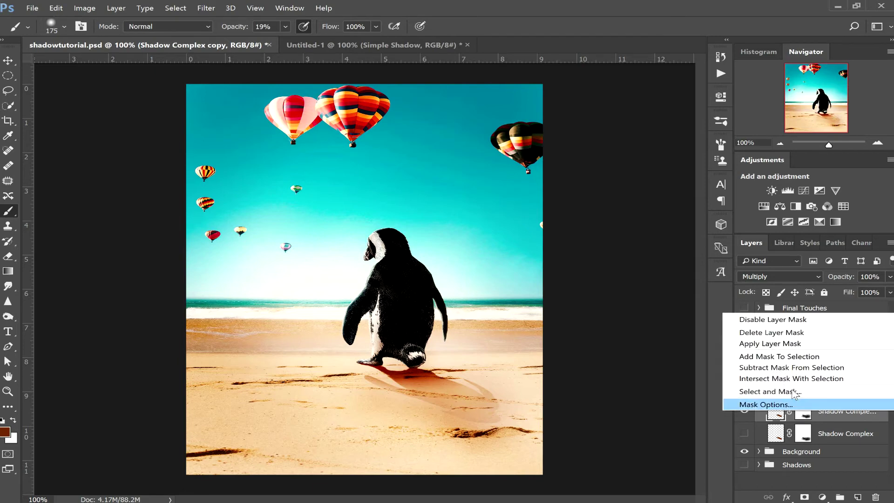
{"action": "left_click", "coordinate": [792, 344]}
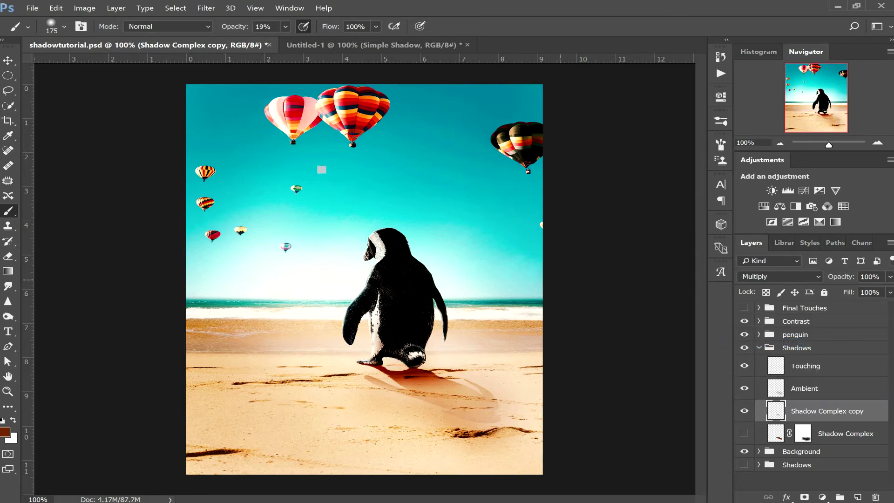
{"action": "right_click", "coordinate": [778, 414]}
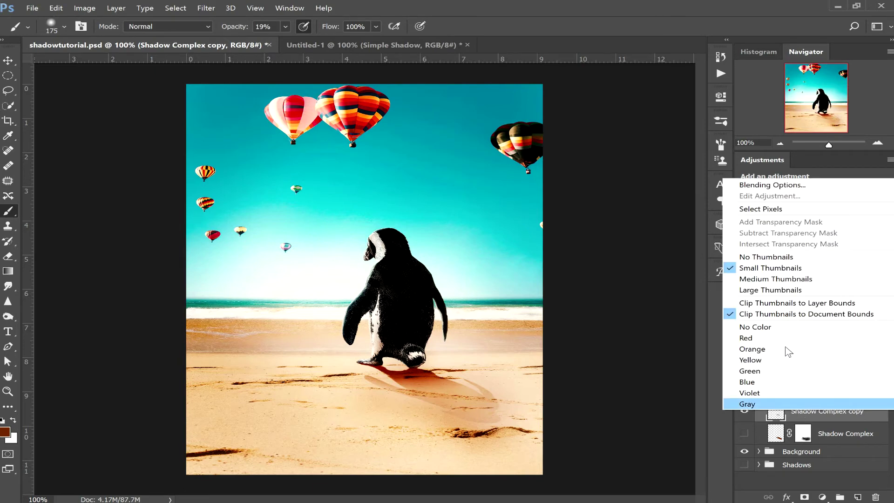
{"action": "right_click", "coordinate": [820, 415]}
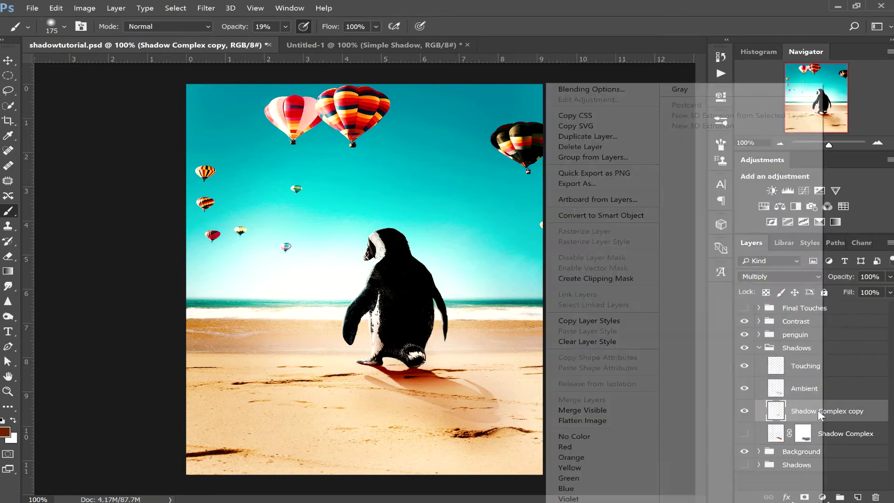
{"action": "left_click", "coordinate": [629, 217]}
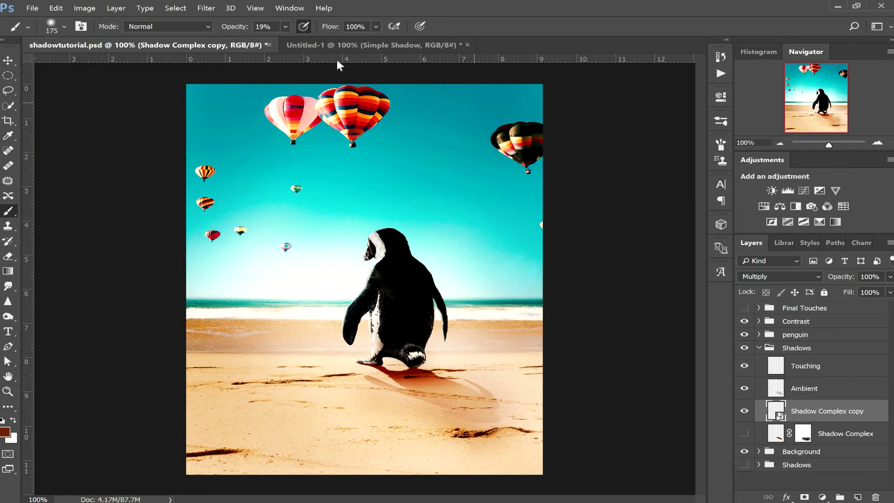
Blur the Shadow Complex copy with a Gaussian Blur smart filter at a radius of 4.0 pixels
{"action": "left_click", "coordinate": [209, 9]}
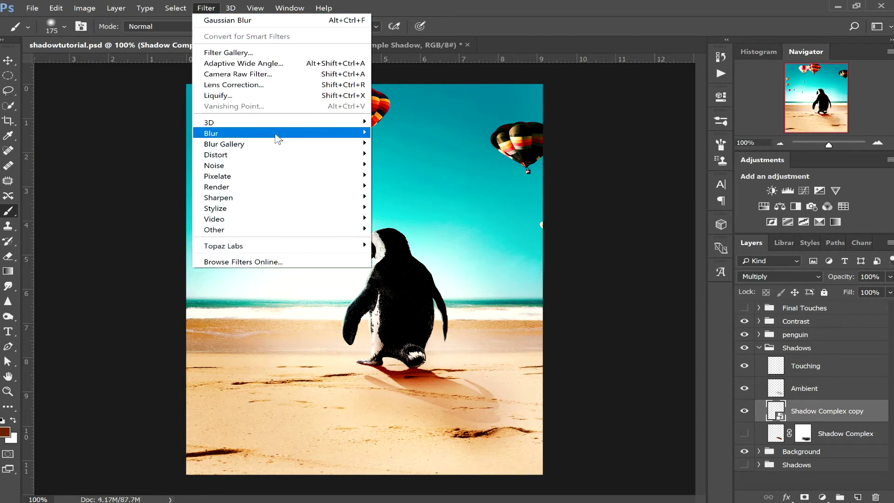
{"action": "mouse_move", "coordinate": [327, 136]}
{"action": "left_click", "coordinate": [406, 177]}
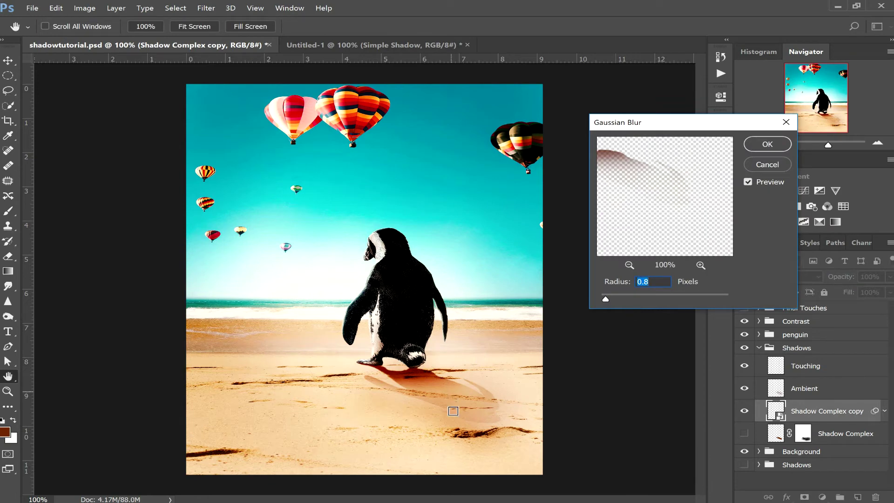
{"action": "left_click_drag", "start_coordinate": [669, 316], "coordinate": [677, 316]}
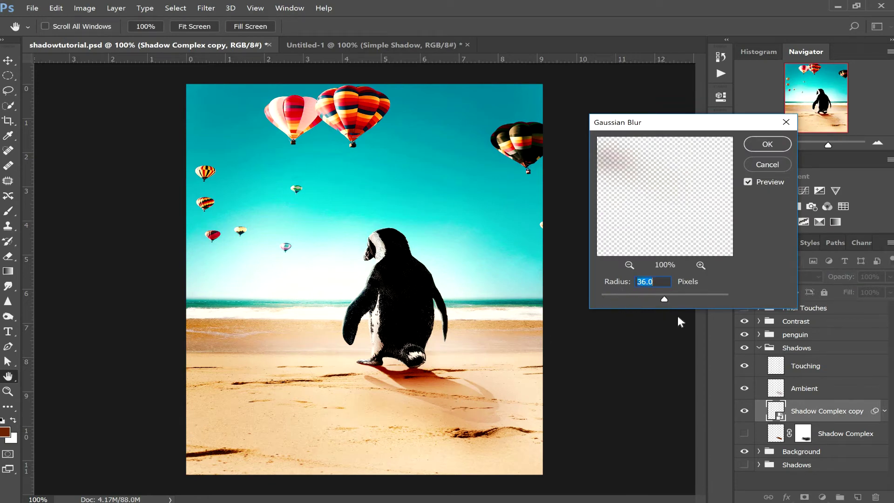
{"action": "left_click_drag", "start_coordinate": [662, 301], "coordinate": [621, 303]}
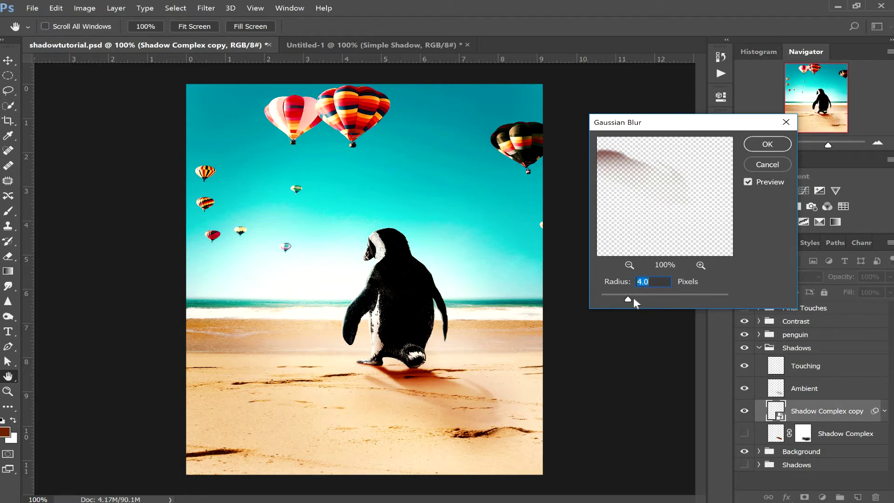
{"action": "left_click", "coordinate": [768, 144]}
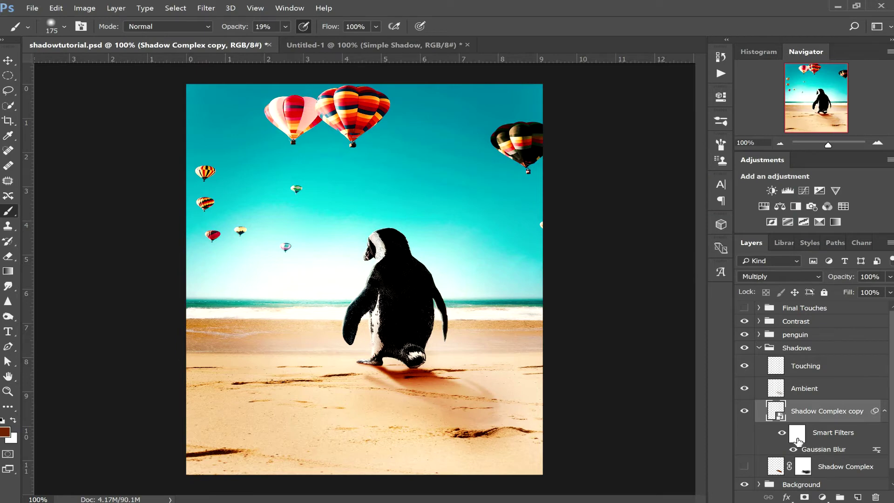
Invert the smart filter mask of the Shadow Complex copy to black so the blur is hidden
{"action": "left_click", "coordinate": [797, 434]}
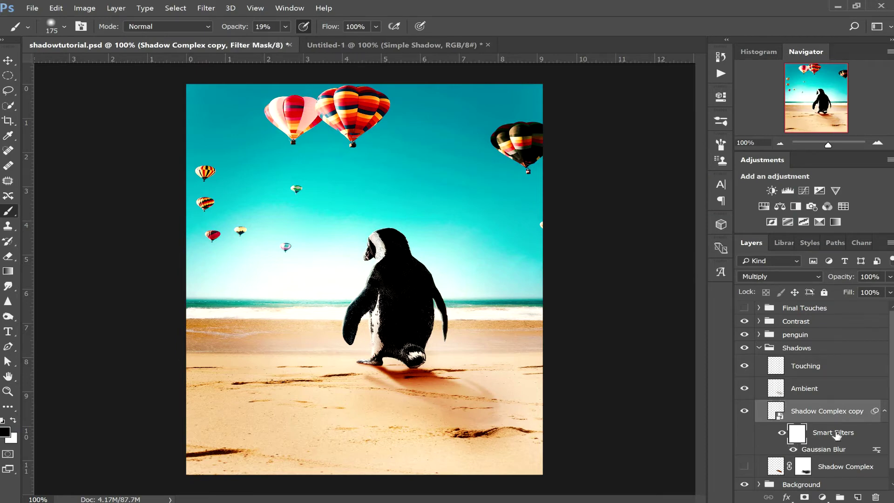
{"action": "double_click", "coordinate": [803, 437]}
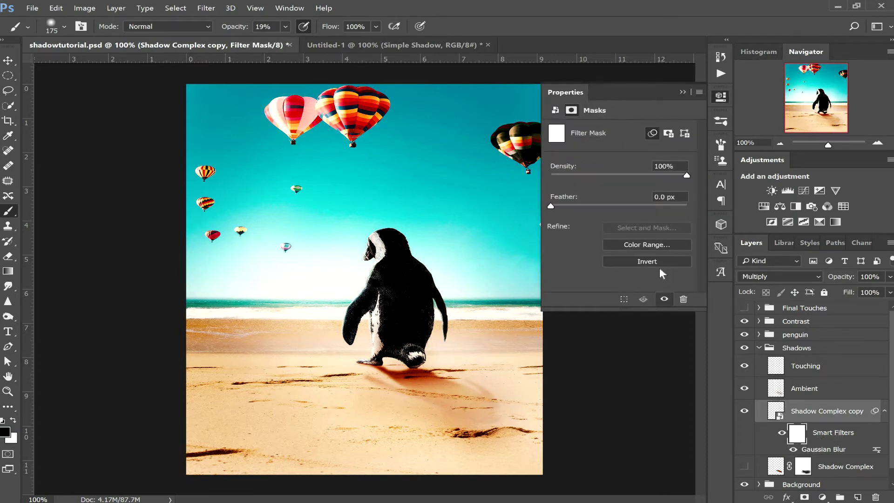
{"action": "left_click", "coordinate": [669, 266]}
{"action": "left_click", "coordinate": [682, 91]}
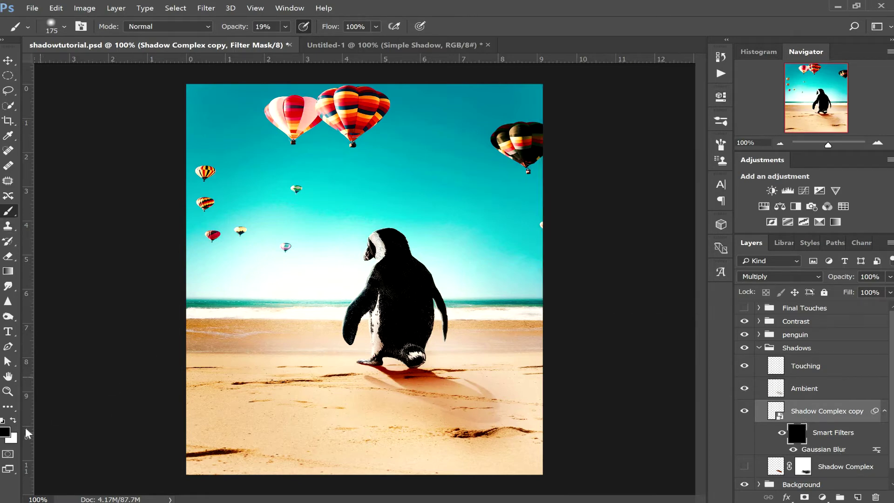
Paint white on the Shadow Complex copy's smart filter mask to reveal the blur along the cast shadow, raising the brush opacity to 38%
{"action": "left_click", "coordinate": [13, 420]}
{"action": "left_click", "coordinate": [284, 27]}
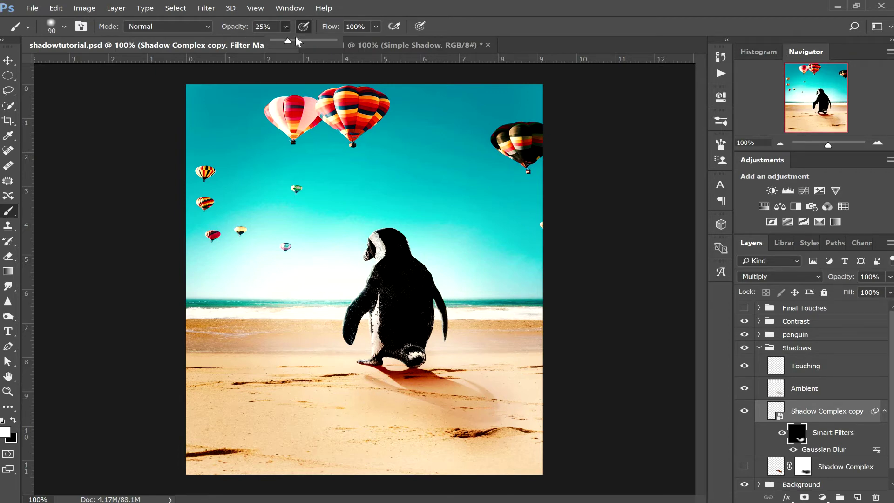
{"action": "left_click", "coordinate": [372, 378]}
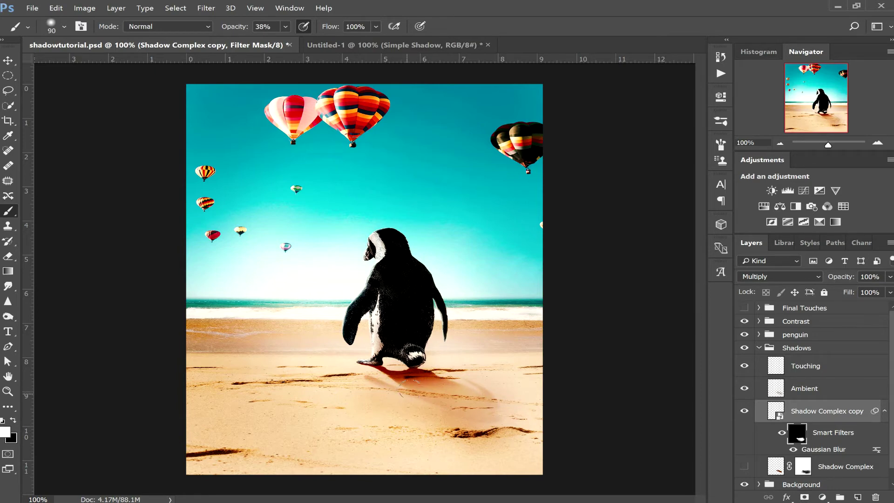
{"action": "key", "text": "bracketleft"}
{"action": "key", "text": "bracketleft"}
Collapse the rebuilt Shadows group, hide it, and move the original Shadows group from below Background to above the rebuilt one
{"action": "left_click", "coordinate": [760, 350]}
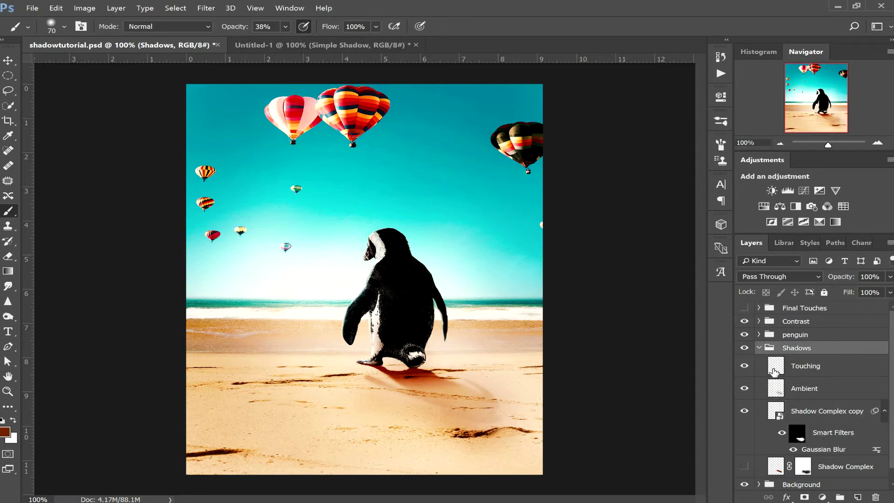
{"action": "left_click", "coordinate": [759, 348]}
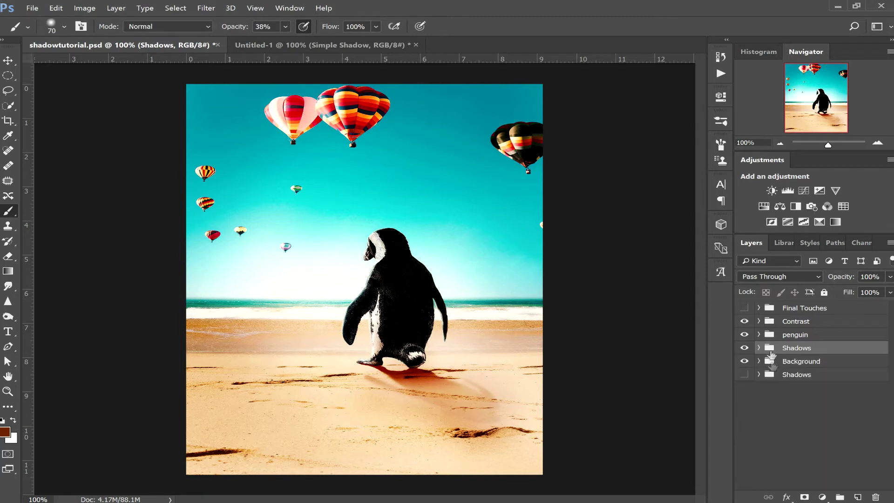
{"action": "left_click", "coordinate": [744, 348]}
{"action": "left_click", "coordinate": [744, 348]}
{"action": "left_click_drag", "start_coordinate": [794, 376], "coordinate": [798, 344]}
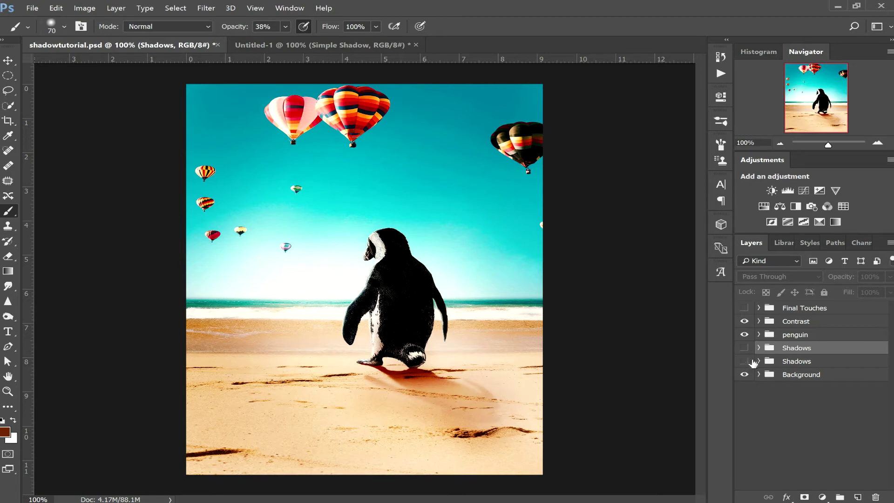
Toggle the visibility of the two Shadows groups to compare the original penguin shadow with the rebuilt one
{"action": "left_click", "coordinate": [747, 361]}
{"action": "left_click", "coordinate": [745, 348]}
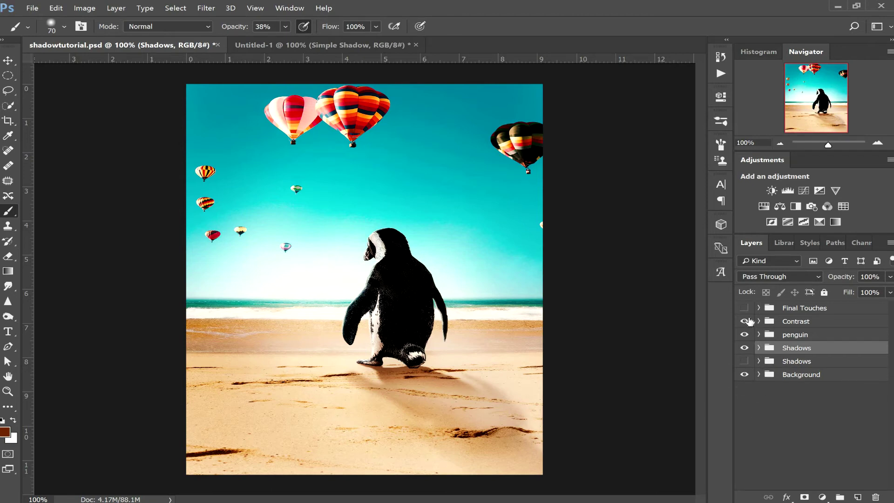
{"action": "left_click", "coordinate": [745, 362]}
{"action": "left_click", "coordinate": [743, 349]}
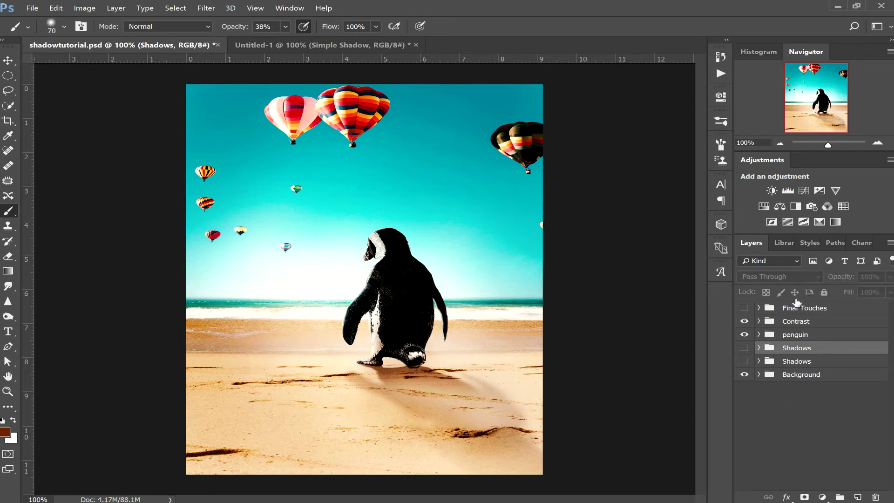
Switch to the Untitled-1 document and examine the simple shadow at the penguin's feet with the penguin and Simple Shadow groups toggled
{"action": "left_click", "coordinate": [369, 48]}
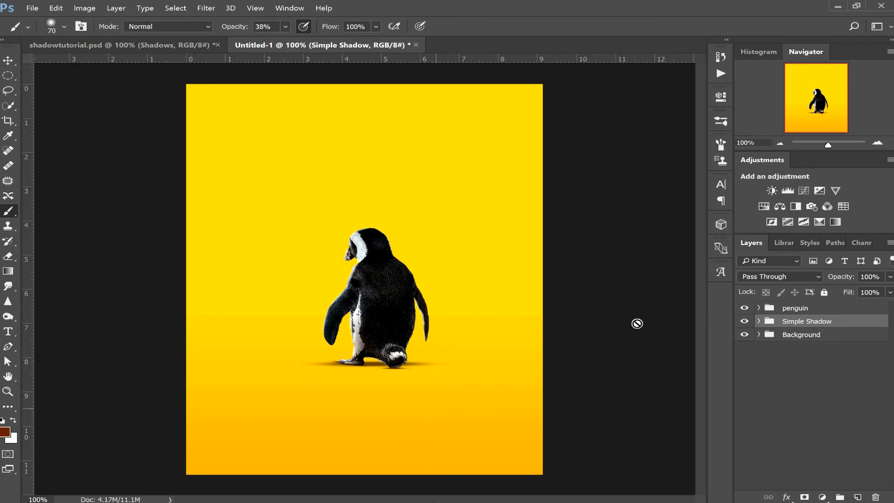
{"action": "left_click", "coordinate": [744, 308]}
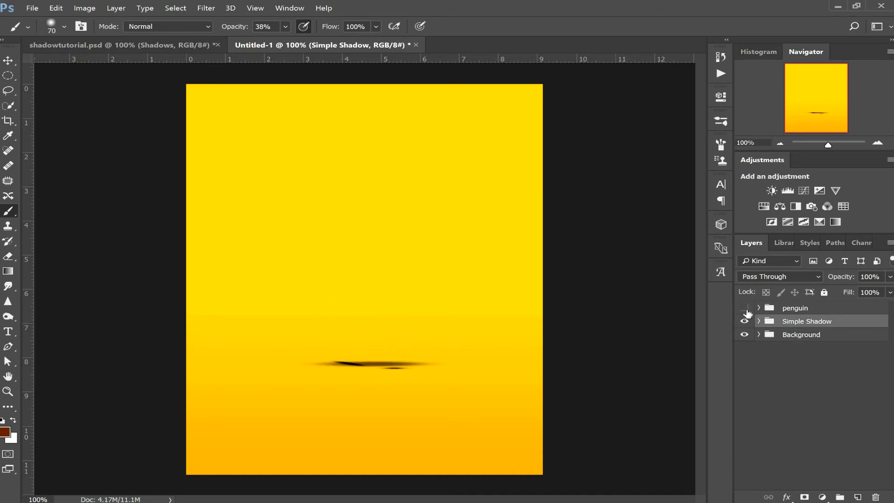
{"action": "left_click", "coordinate": [744, 308]}
{"action": "left_click", "coordinate": [744, 321]}
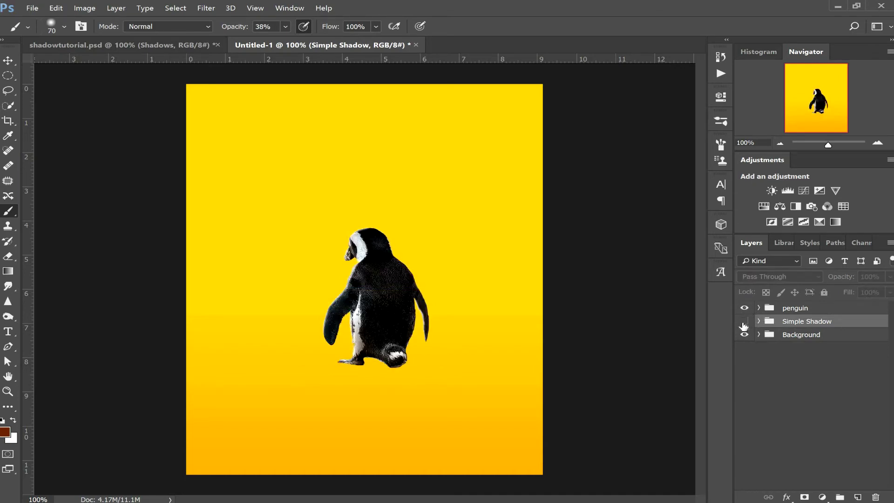
{"action": "left_click", "coordinate": [744, 322]}
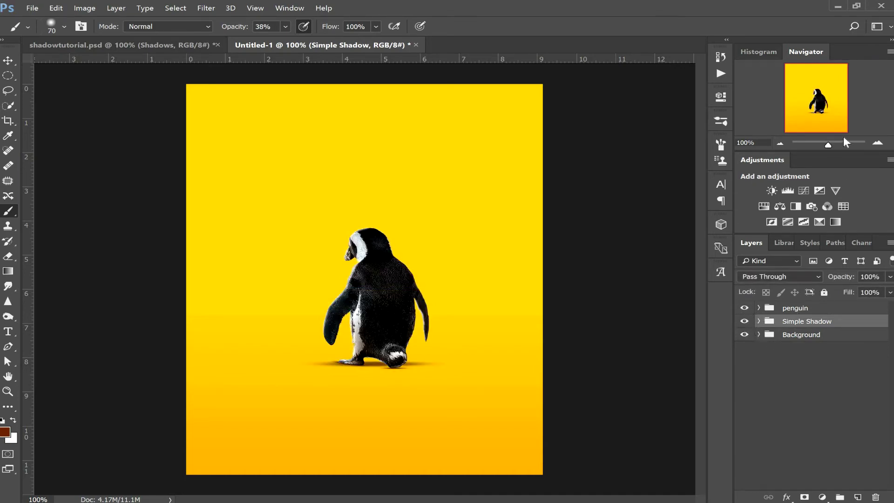
{"action": "left_click_drag", "start_coordinate": [828, 144], "coordinate": [835, 144]}
{"action": "left_click_drag", "start_coordinate": [831, 110], "coordinate": [845, 144]}
{"action": "mouse_move", "coordinate": [821, 115]}
{"action": "left_mouse_down"}
{"action": "mouse_move", "coordinate": [825, 107]}
{"action": "mouse_move", "coordinate": [824, 117]}
{"action": "left_mouse_up"}
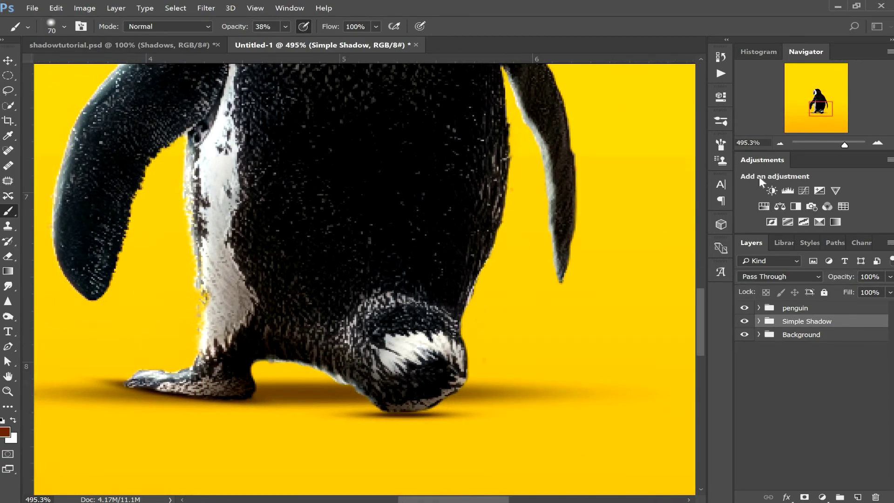
Examine what the layers inside the Simple Shadow group contribute by toggling their visibility, and collapse the group again
{"action": "left_click", "coordinate": [760, 321]}
{"action": "left_click", "coordinate": [804, 432]}
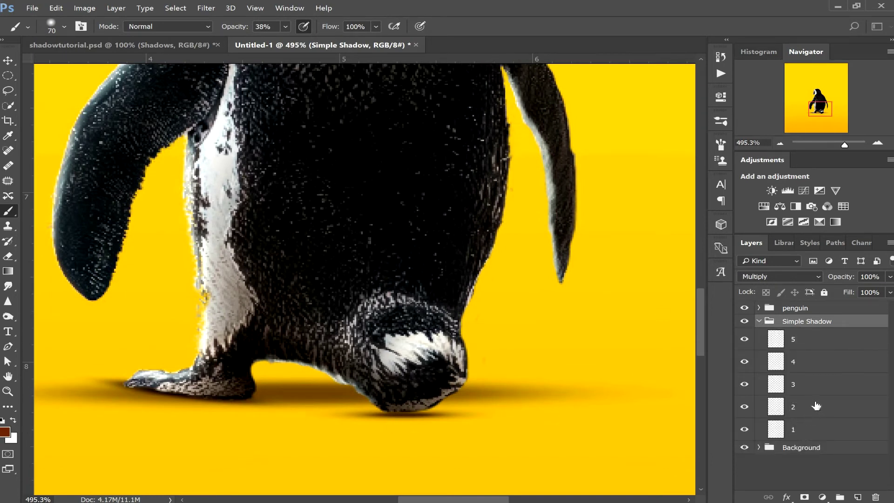
{"action": "left_click", "coordinate": [811, 407]}
{"action": "left_click", "coordinate": [818, 362]}
{"action": "left_click", "coordinate": [820, 340]}
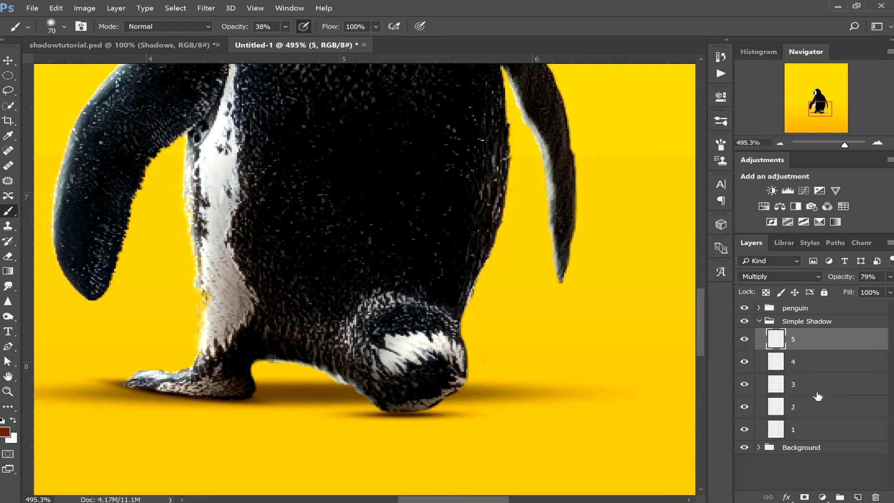
{"action": "left_click", "coordinate": [745, 430]}
{"action": "left_click", "coordinate": [744, 427]}
{"action": "left_click", "coordinate": [745, 426]}
{"action": "left_click", "coordinate": [745, 424]}
{"action": "left_click", "coordinate": [745, 384]}
{"action": "left_click", "coordinate": [745, 381]}
{"action": "left_click", "coordinate": [744, 362]}
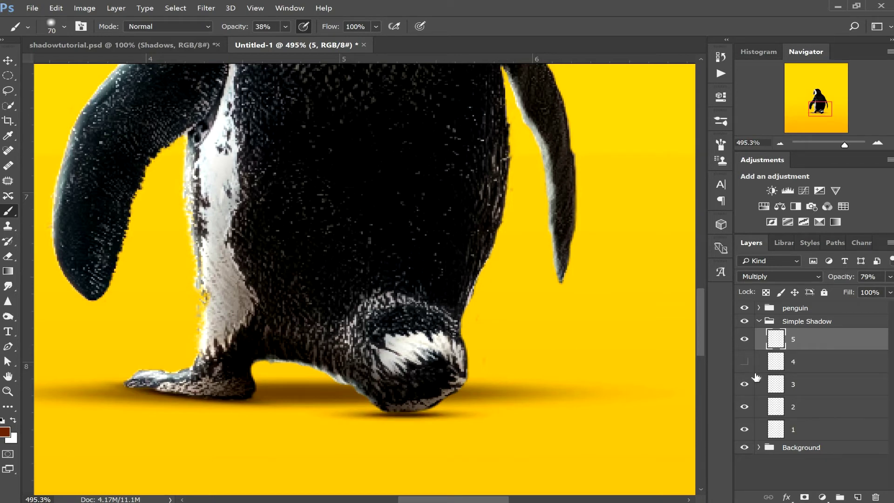
{"action": "left_click", "coordinate": [745, 364]}
{"action": "left_click", "coordinate": [759, 321]}
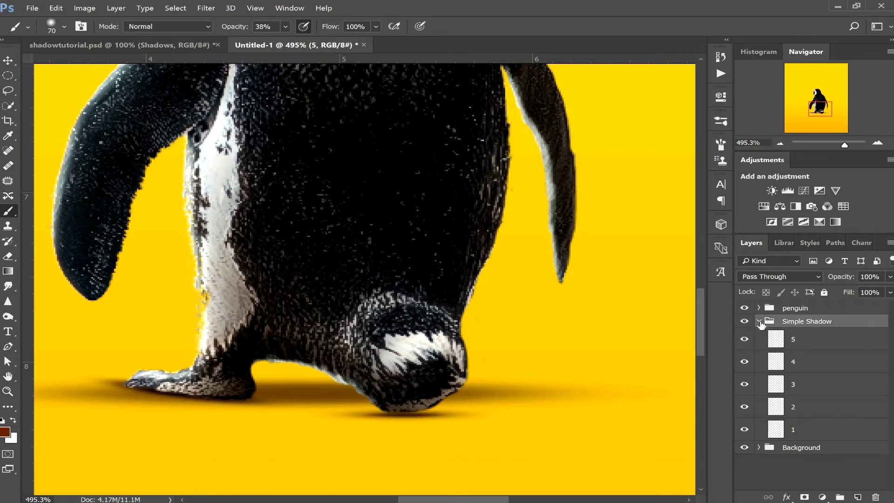
Create a new group with an empty layer above the Simple Shadow group and hide Simple Shadow
{"action": "left_click_drag", "start_coordinate": [828, 145], "coordinate": [832, 145]}
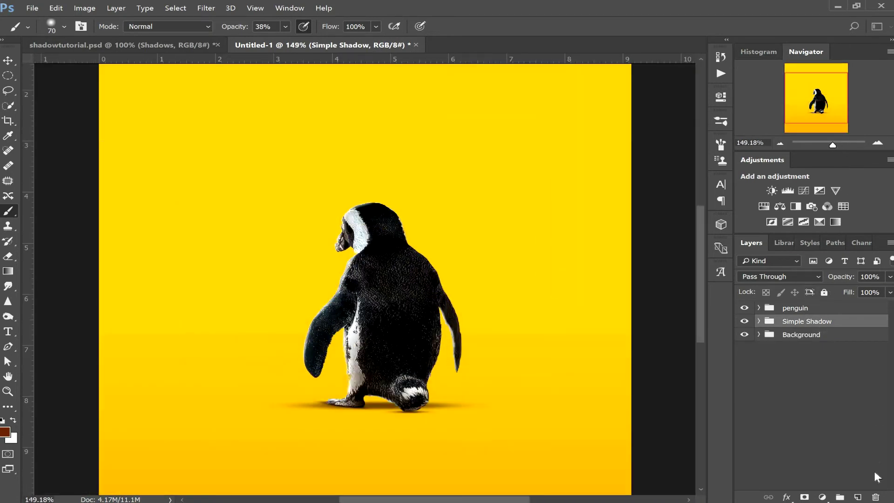
{"action": "left_click", "coordinate": [839, 496]}
{"action": "left_click", "coordinate": [745, 334]}
{"action": "left_click", "coordinate": [857, 496]}
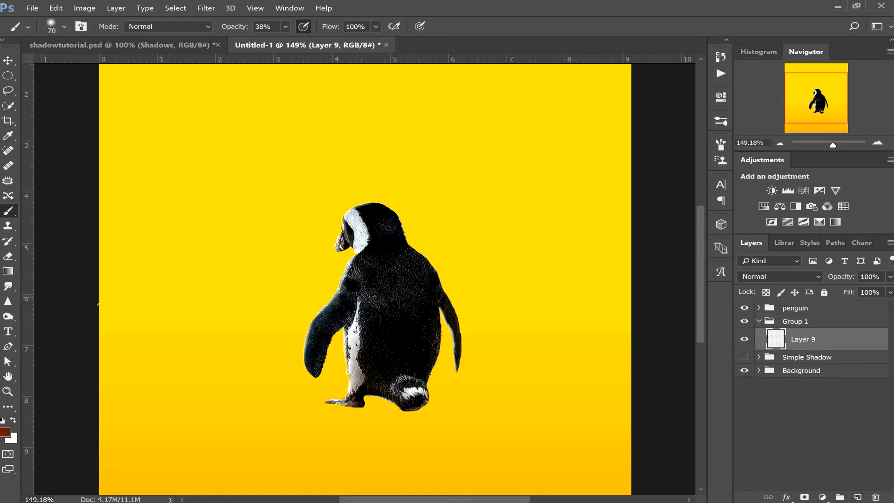
Sample the orange near the backdrop's lower edge and darken it to ca8f17 as the foreground colour
{"action": "left_click_drag", "start_coordinate": [818, 145], "coordinate": [828, 144]}
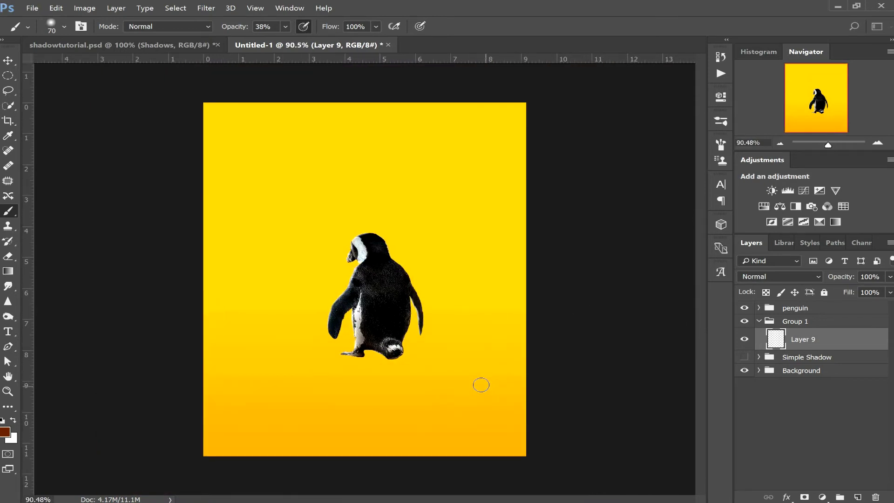
{"action": "left_click", "coordinate": [436, 451], "text": "alt"}
{"action": "left_click", "coordinate": [5, 432]}
{"action": "left_click", "coordinate": [780, 241]}
{"action": "type", "text": "f60729"}
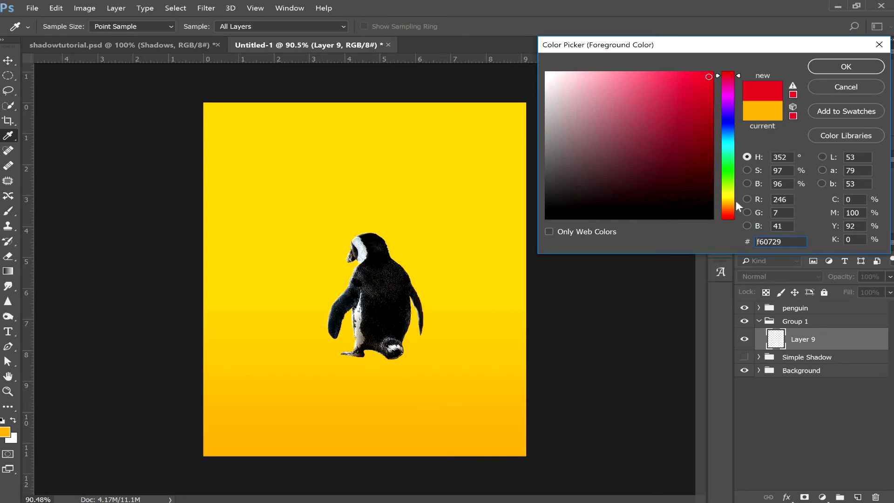
{"action": "left_click", "coordinate": [777, 107]}
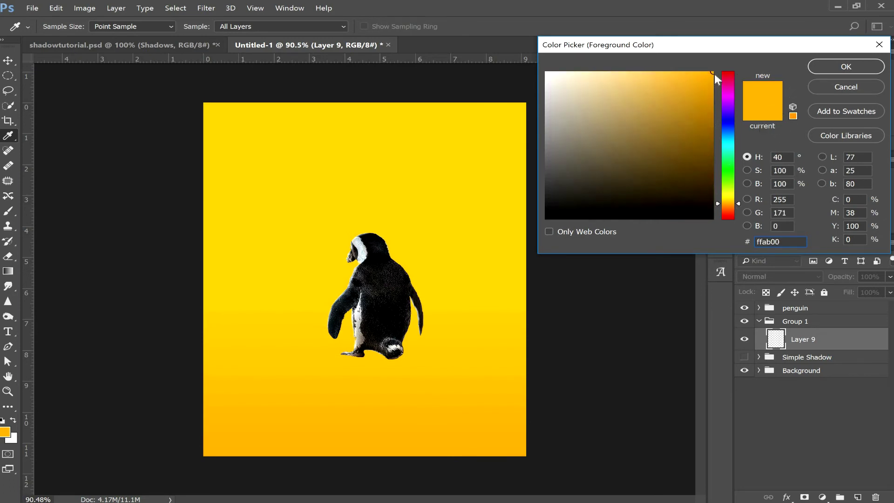
{"action": "left_click", "coordinate": [726, 83]}
{"action": "left_click", "coordinate": [756, 119]}
{"action": "left_click_drag", "start_coordinate": [706, 86], "coordinate": [694, 102]}
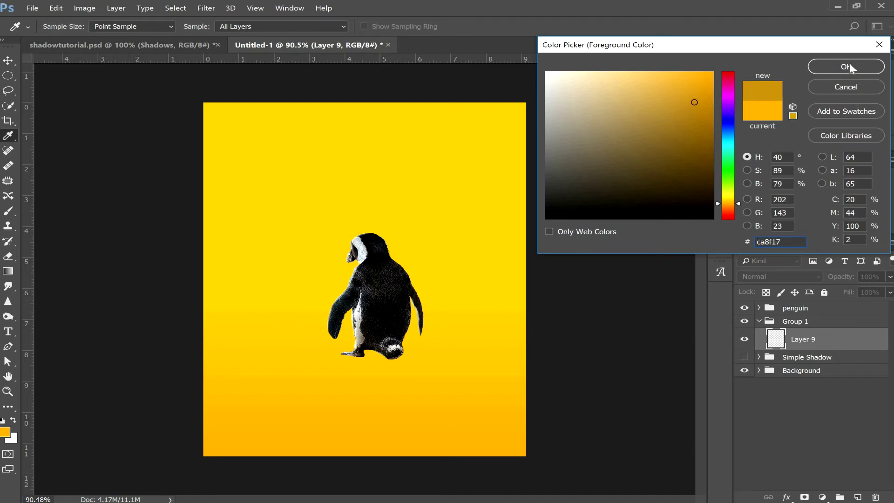
{"action": "left_click", "coordinate": [847, 66]}
Paint a soft round spot beside the penguin on Layer 9 with a 400-pixel brush at 100% opacity
{"action": "key", "text": "bracketright"}
{"action": "key", "text": "bracketright"}
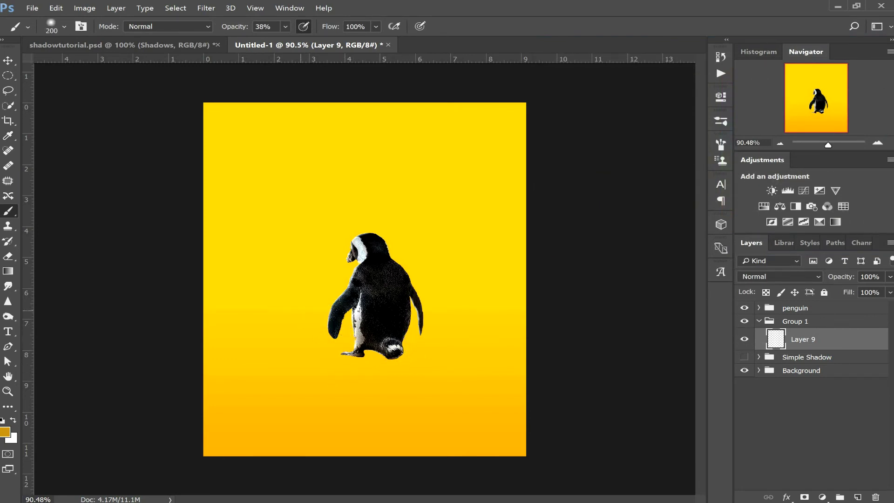
{"action": "key", "text": "bracketright"}
{"action": "key", "text": "0"}
{"action": "left_click_drag", "start_coordinate": [317, 268], "coordinate": [321, 265]}
{"action": "left_click", "coordinate": [323, 270]}
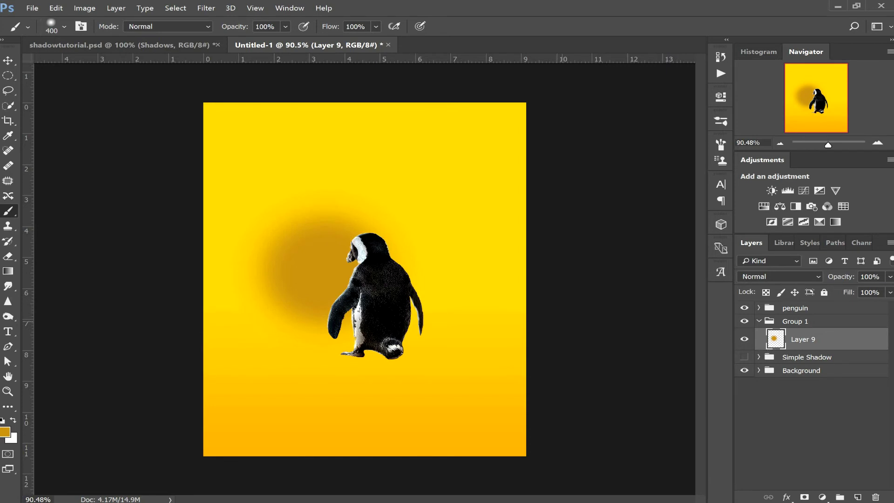
Squash the painted spot from its top edge into a thin ellipse at 5.46% height, keeping its full width
{"action": "left_click", "coordinate": [9, 62]}
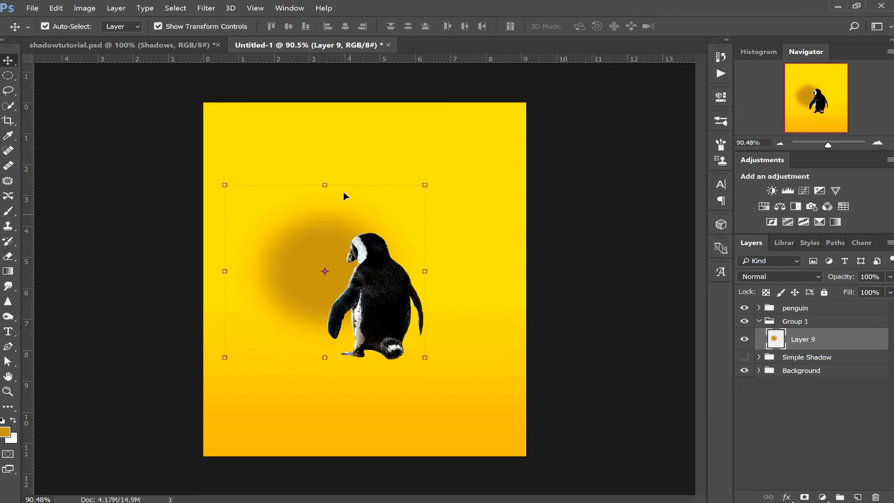
{"action": "left_click_drag", "start_coordinate": [427, 183], "coordinate": [407, 279]}
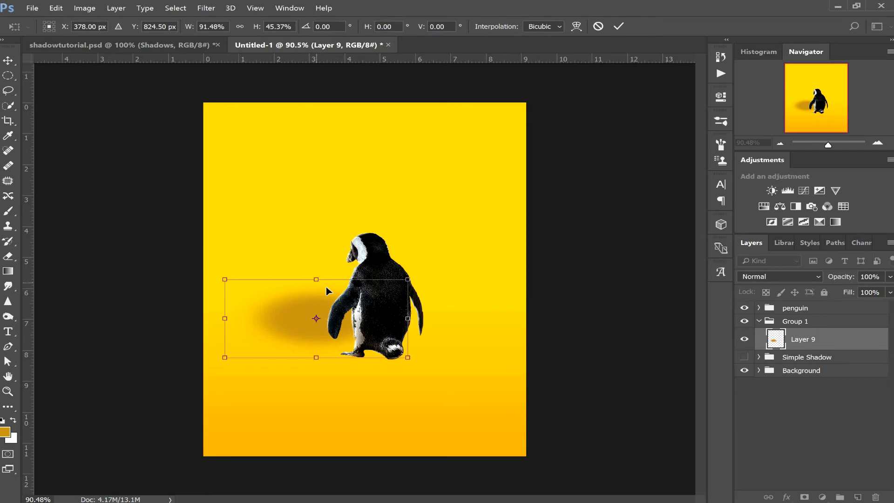
{"action": "key", "text": "ctrl+z"}
{"action": "left_click_drag", "start_coordinate": [326, 188], "coordinate": [325, 348]}
Move the flattened ellipse beneath the penguin's feet, centred at about X 585.5 px and Y 964 px, and apply the transform
{"action": "left_click_drag", "start_coordinate": [828, 146], "coordinate": [839, 145]}
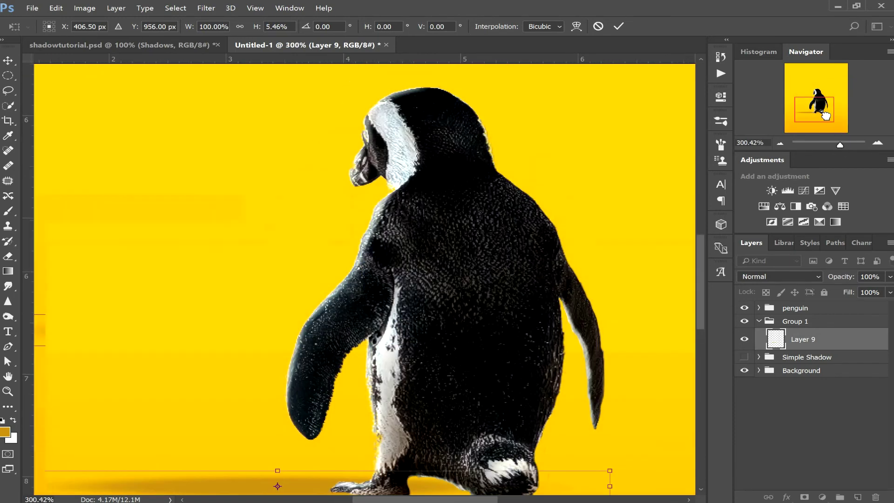
{"action": "scroll", "coordinate": [425, 188], "scroll_direction": "down", "scroll_amount": 5}
{"action": "left_click_drag", "start_coordinate": [249, 221], "coordinate": [450, 229]}
{"action": "left_click_drag", "start_coordinate": [429, 228], "coordinate": [430, 228]}
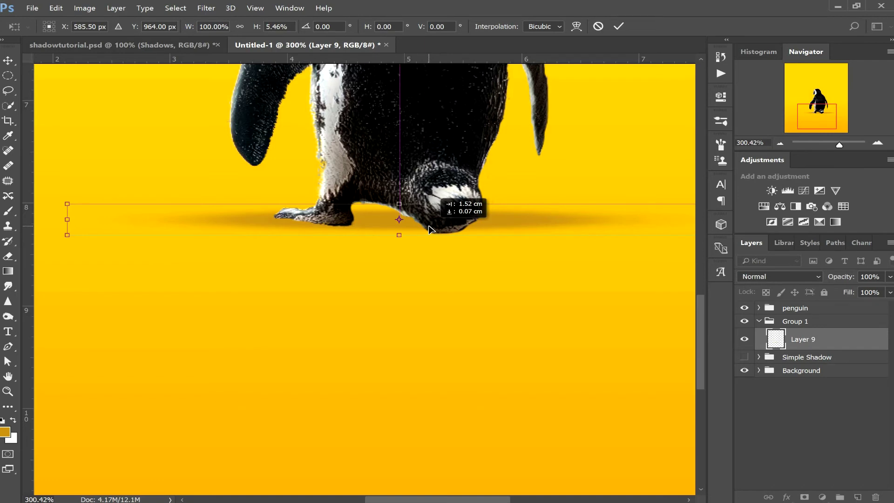
{"action": "left_click", "coordinate": [618, 26]}
Set Layer 9 to the Multiply blend mode and stretch the shadow ellipse slightly taller
{"action": "left_click", "coordinate": [778, 276]}
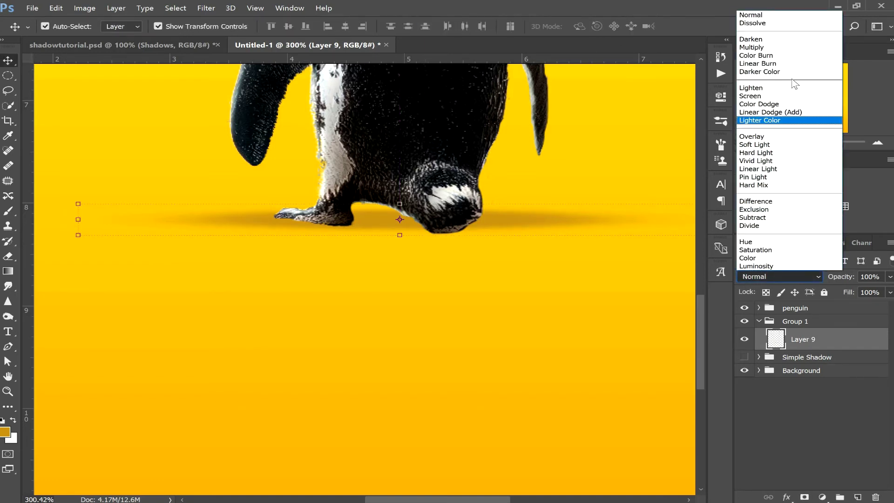
{"action": "left_click", "coordinate": [763, 47]}
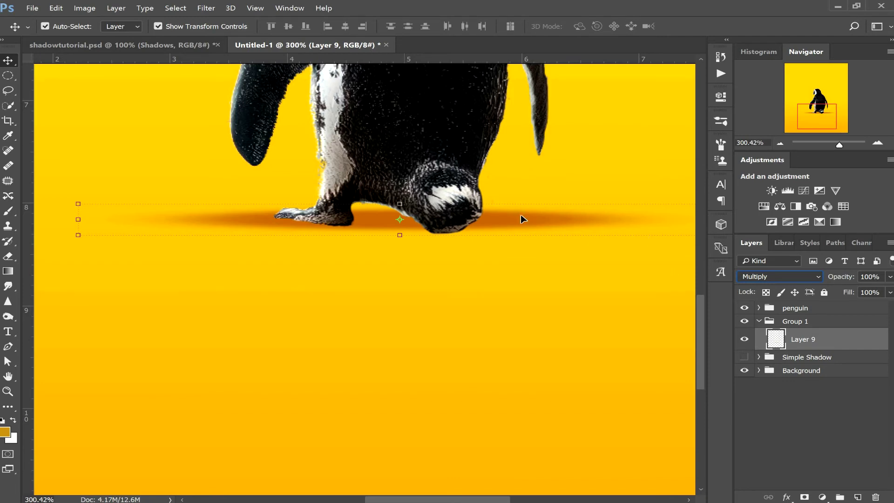
{"action": "left_click_drag", "start_coordinate": [400, 203], "coordinate": [399, 202]}
{"action": "left_click", "coordinate": [618, 26]}
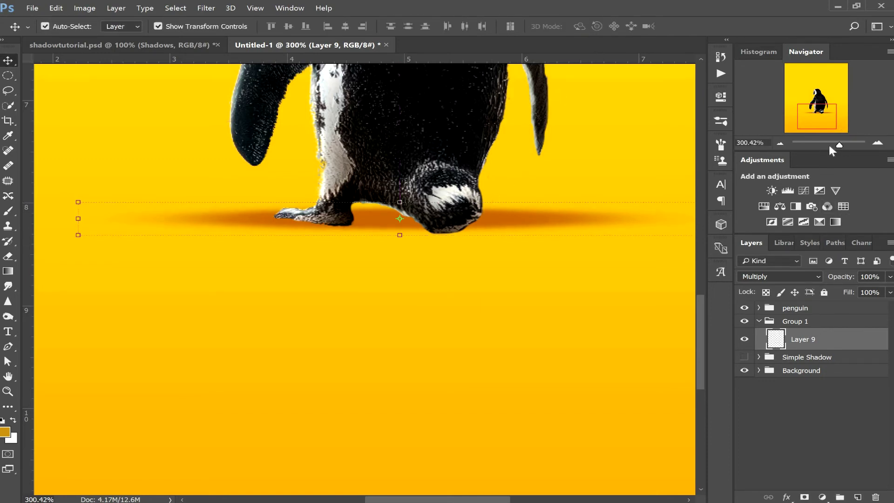
Narrow the shadow ellipse to 83.49% width and reposition it beneath the penguin at X 565.5 px, Y 963 px
{"action": "left_click", "coordinate": [829, 145]}
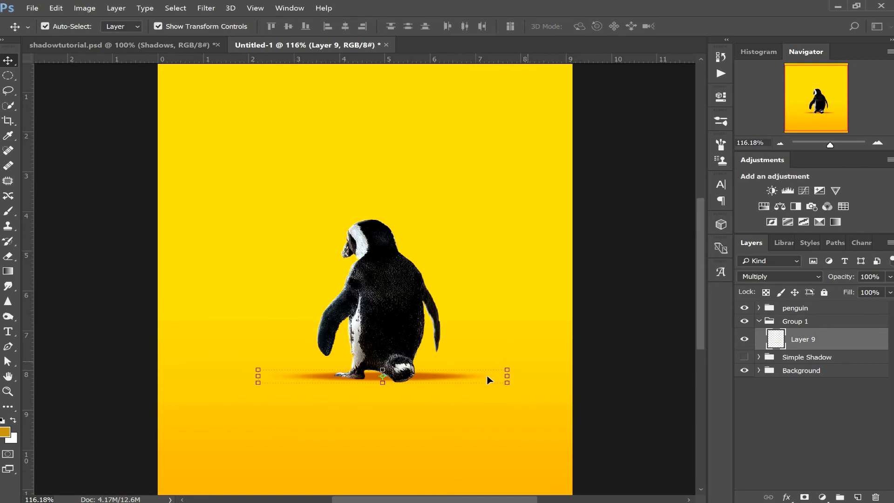
{"action": "left_click_drag", "start_coordinate": [483, 375], "coordinate": [444, 372]}
{"action": "key", "text": "shift+Left"}
{"action": "key", "text": "shift+Left"}
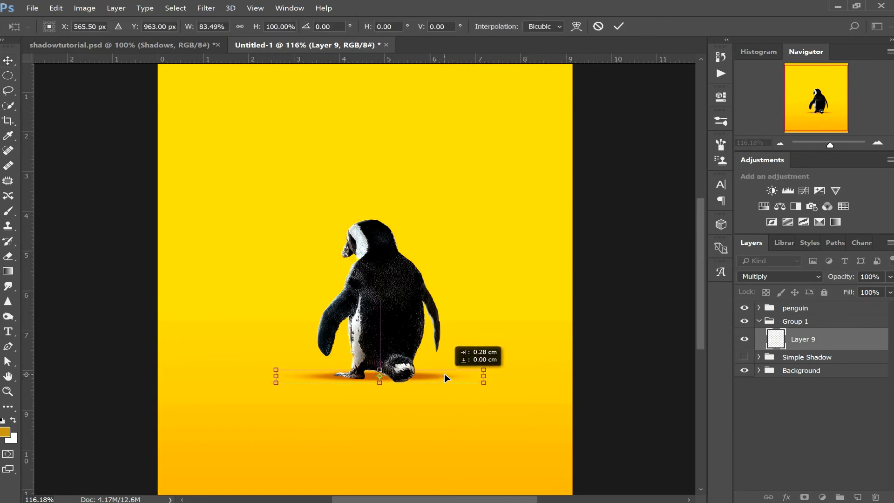
{"action": "key", "text": "Up"}
{"action": "key", "text": "Up"}
{"action": "key", "text": "Up"}
{"action": "key", "text": "Up"}
{"action": "key", "text": "Up"}
{"action": "key", "text": "Down"}
{"action": "key", "text": "Down"}
{"action": "key", "text": "Down"}
{"action": "key", "text": "Down"}
{"action": "key", "text": "Down"}
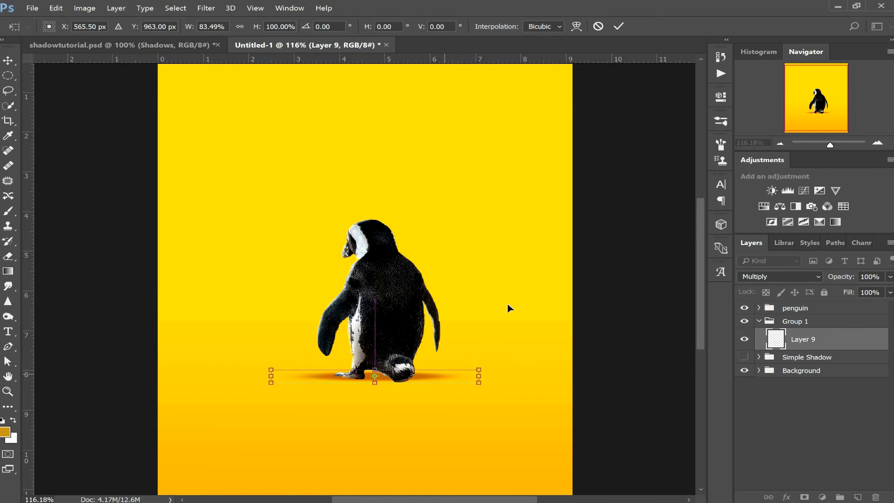
{"action": "left_click", "coordinate": [618, 26]}
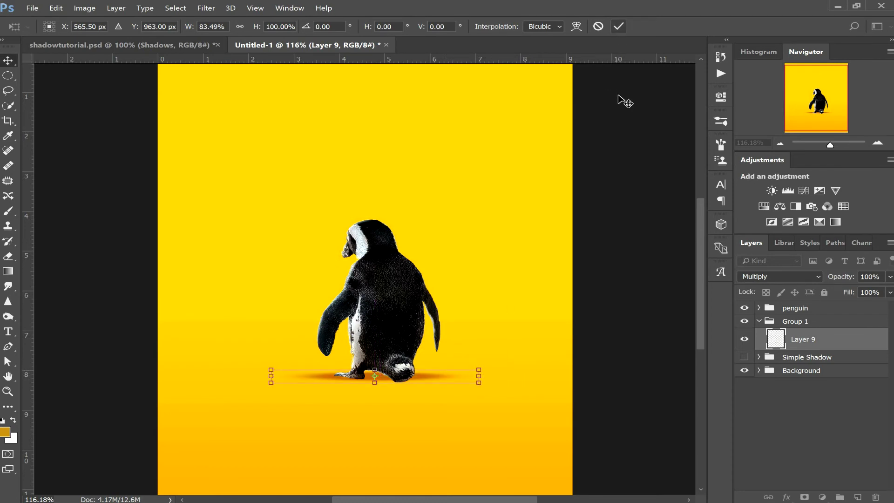
Apply the pending transform and lower the opacity of Layer 9 to 67%
{"action": "left_click", "coordinate": [890, 277]}
{"action": "mouse_move", "coordinate": [867, 297]}
{"action": "left_mouse_down"}
{"action": "mouse_move", "coordinate": [867, 306]}
{"action": "mouse_move", "coordinate": [868, 294]}
{"action": "left_mouse_up"}
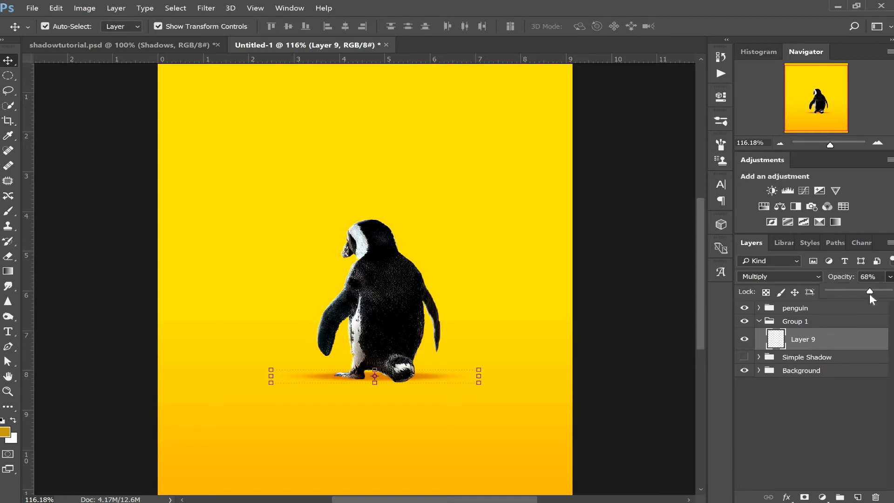
{"action": "left_click", "coordinate": [808, 407]}
Duplicate Layer 9 and scale the copy to about 36% beneath the penguin's tail, around X 623 px, Y 982 px
{"action": "left_click", "coordinate": [854, 343]}
{"action": "left_click_drag", "start_coordinate": [851, 375], "coordinate": [857, 497]}
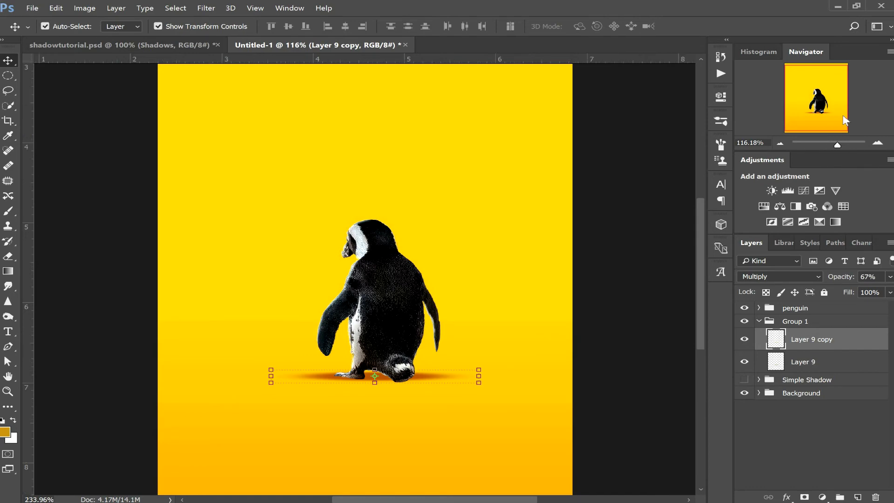
{"action": "left_click_drag", "start_coordinate": [829, 145], "coordinate": [836, 144]}
{"action": "scroll", "coordinate": [685, 191], "scroll_direction": "down", "scroll_amount": 5}
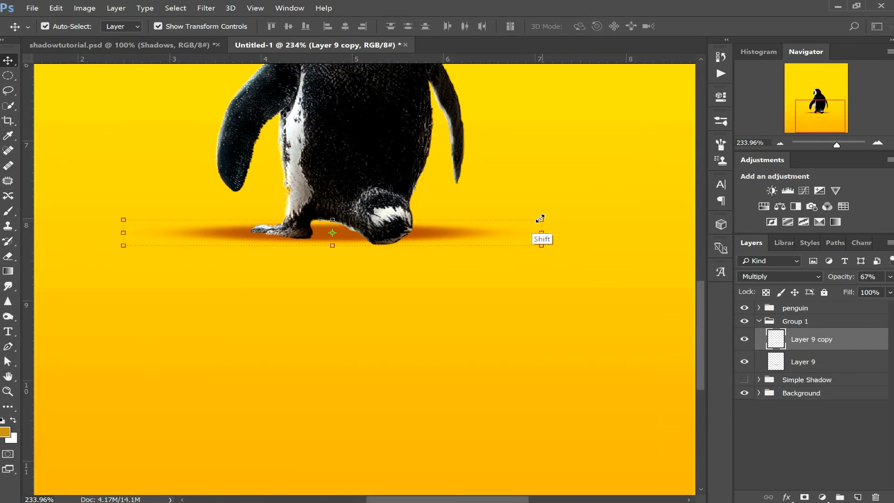
{"action": "left_click_drag", "start_coordinate": [538, 222], "coordinate": [392, 245]}
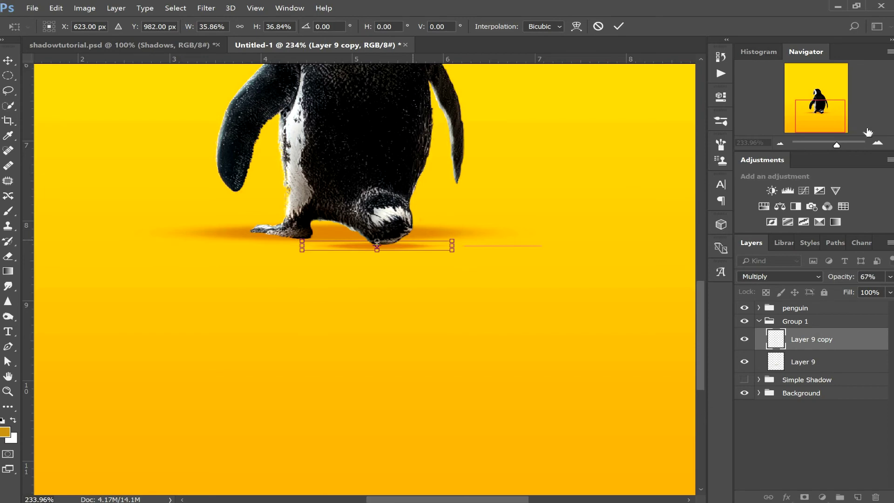
Shrink the tail shadow to 19.96% width and 18.42% height at X 620 px, Y 985.5 px, and set its opacity to 45%
{"action": "scroll", "coordinate": [826, 121], "scroll_direction": "up", "scroll_amount": 2}
{"action": "left_click_drag", "start_coordinate": [826, 121], "coordinate": [825, 125]}
{"action": "left_click_drag", "start_coordinate": [538, 187], "coordinate": [460, 191]}
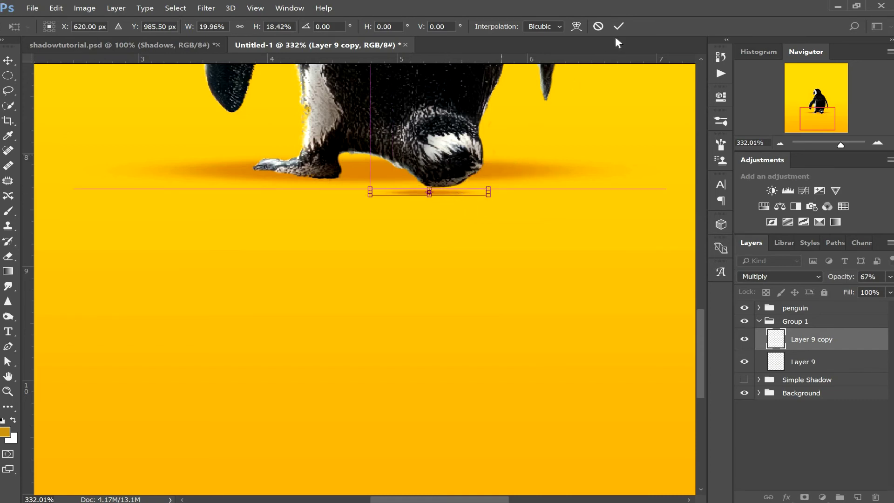
{"action": "key", "text": "Return"}
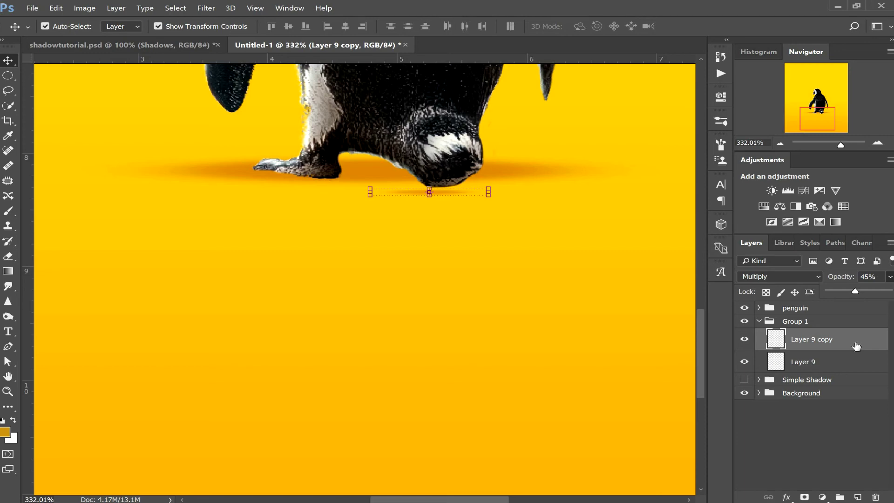
Stack a smaller, thinner duplicate of the tail shadow in the same place, with its opacity set to 78%
{"action": "left_click_drag", "start_coordinate": [859, 343], "coordinate": [857, 496]}
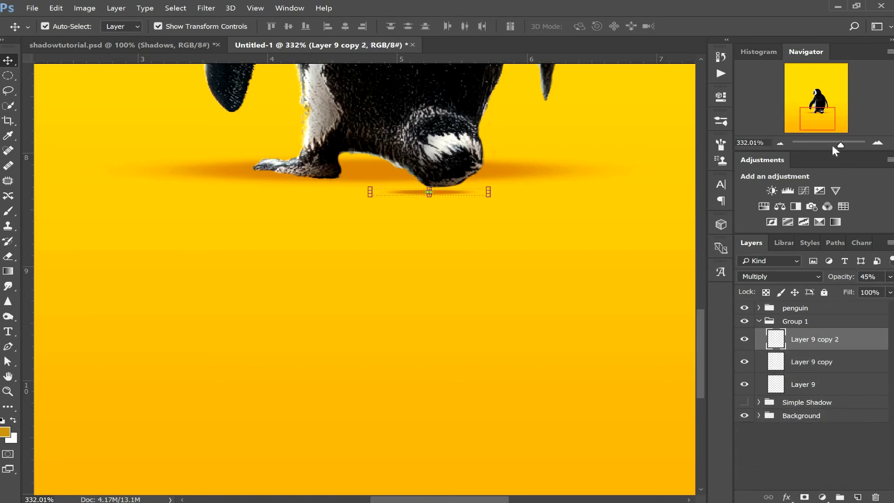
{"action": "left_click_drag", "start_coordinate": [840, 147], "coordinate": [846, 145]}
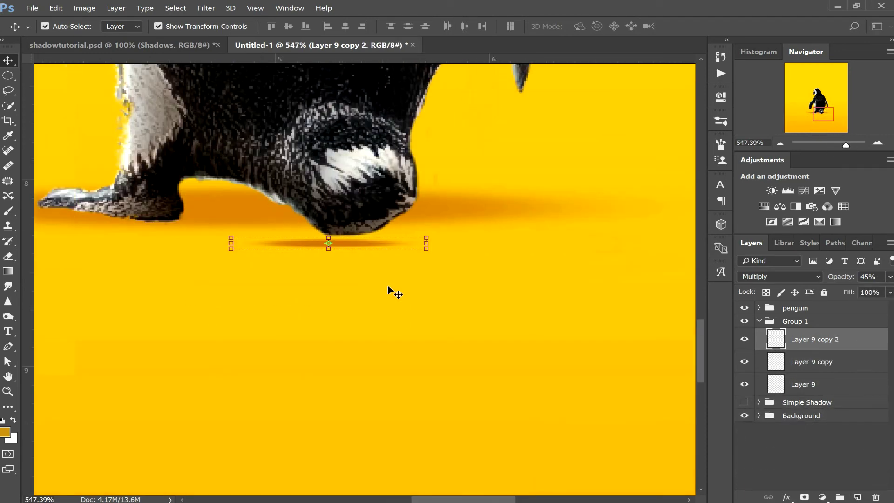
{"action": "left_click_drag", "start_coordinate": [425, 238], "coordinate": [367, 244]}
{"action": "left_click", "coordinate": [618, 27]}
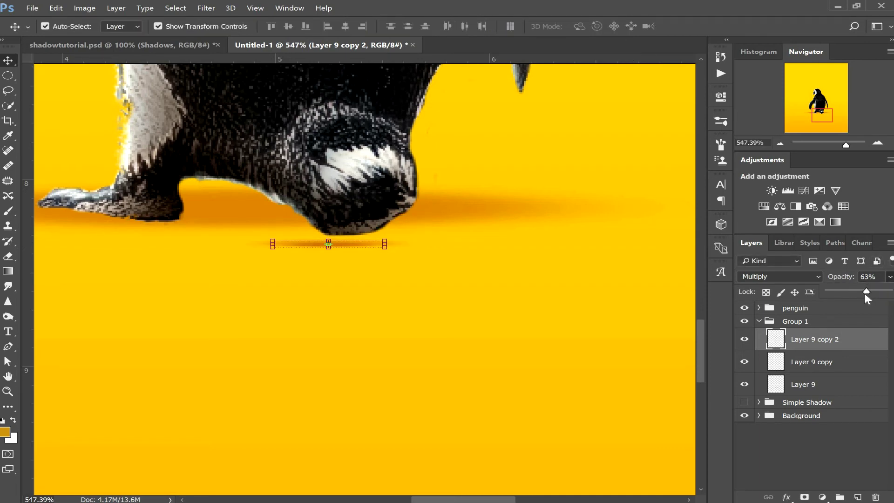
{"action": "left_click", "coordinate": [828, 453]}
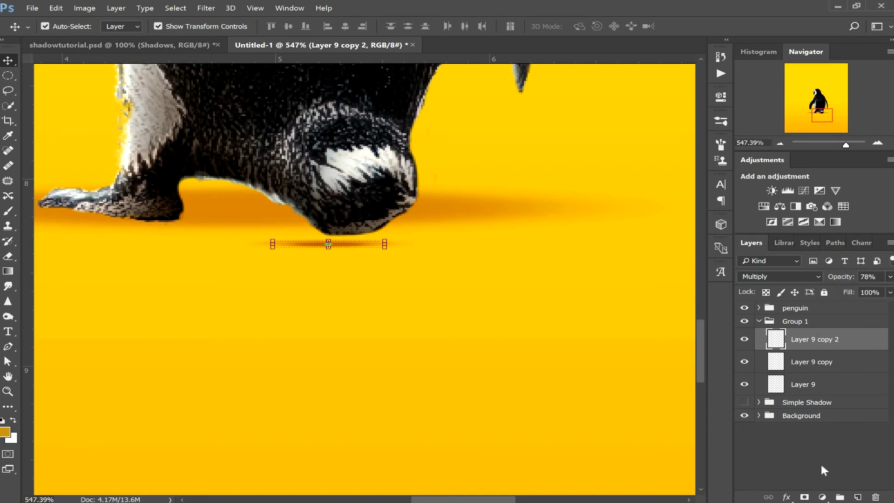
{"action": "left_click", "coordinate": [829, 452]}
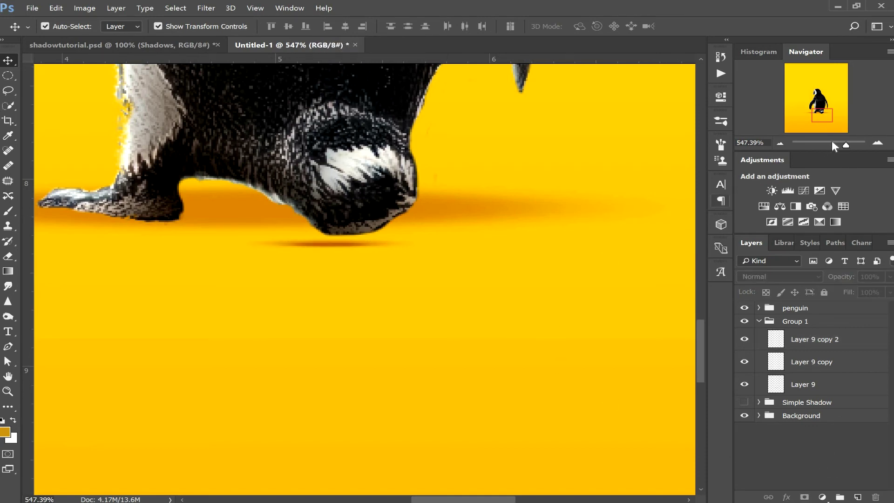
Duplicate Layer 9 and scale the copy to 46.95% width and 47.37% height
{"action": "left_click", "coordinate": [815, 387]}
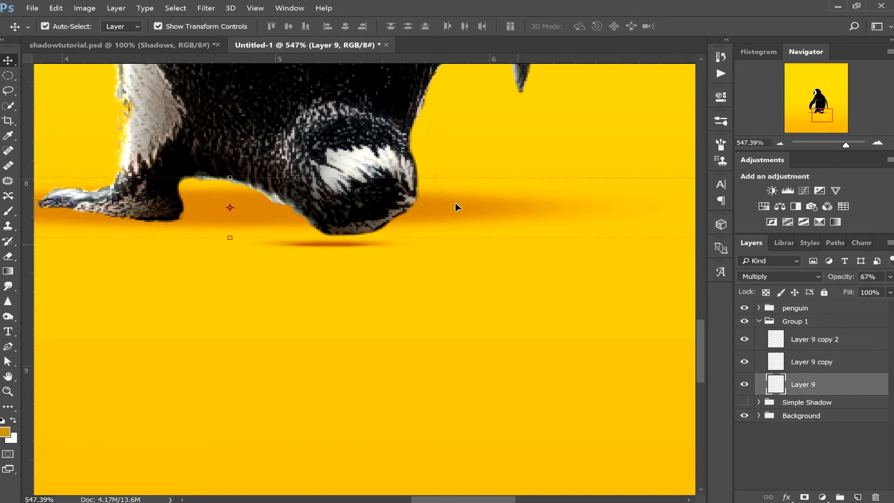
{"action": "left_click_drag", "start_coordinate": [859, 389], "coordinate": [858, 497]}
{"action": "mouse_move", "coordinate": [843, 145]}
{"action": "left_mouse_down"}
{"action": "mouse_move", "coordinate": [831, 149]}
{"action": "mouse_move", "coordinate": [842, 145]}
{"action": "left_mouse_up"}
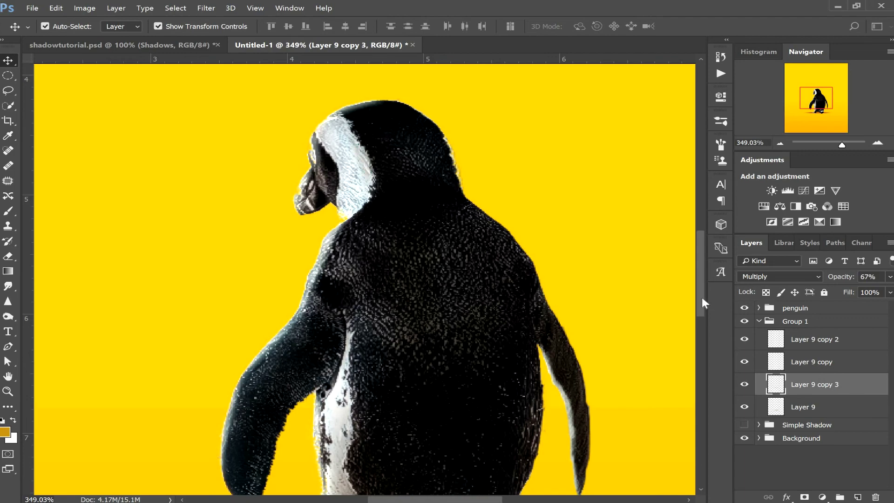
{"action": "scroll", "coordinate": [701, 303], "scroll_direction": "down", "scroll_amount": 5}
{"action": "left_click_drag", "start_coordinate": [467, 497], "coordinate": [483, 496]}
{"action": "left_click_drag", "start_coordinate": [627, 354], "coordinate": [296, 366]}
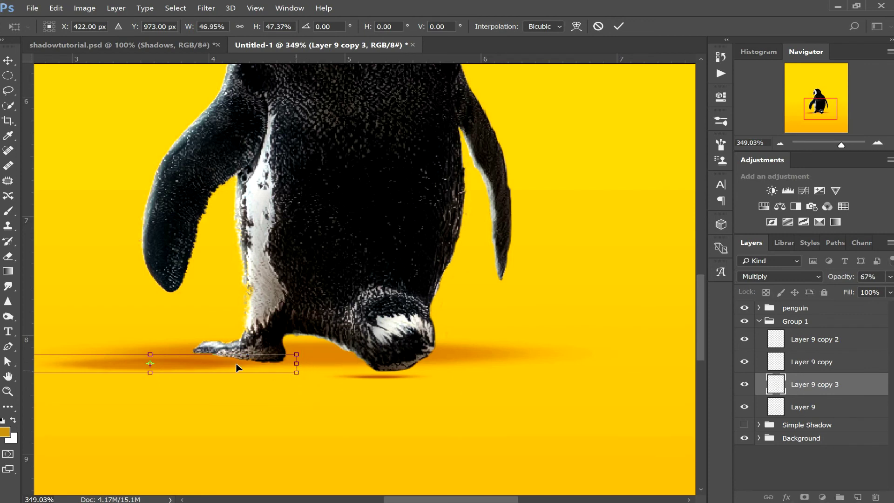
Centre the reduced shadow between the foot and the tail at X 586 px, Y 968 px, and apply the transform
{"action": "left_click_drag", "start_coordinate": [239, 368], "coordinate": [259, 367]}
{"action": "key", "text": "shift"}
{"action": "key", "text": "shift"}
{"action": "key", "text": "shift"}
{"action": "key", "text": "shift"}
{"action": "key", "text": "shift"}
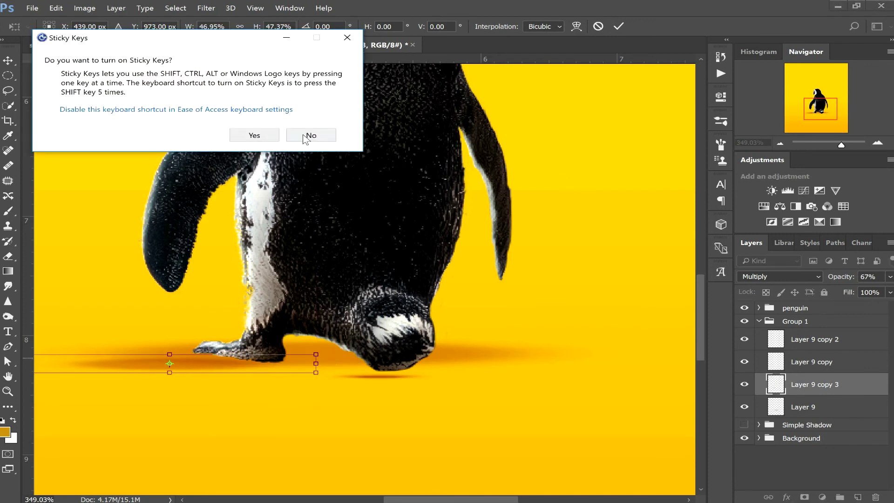
{"action": "left_click", "coordinate": [307, 136]}
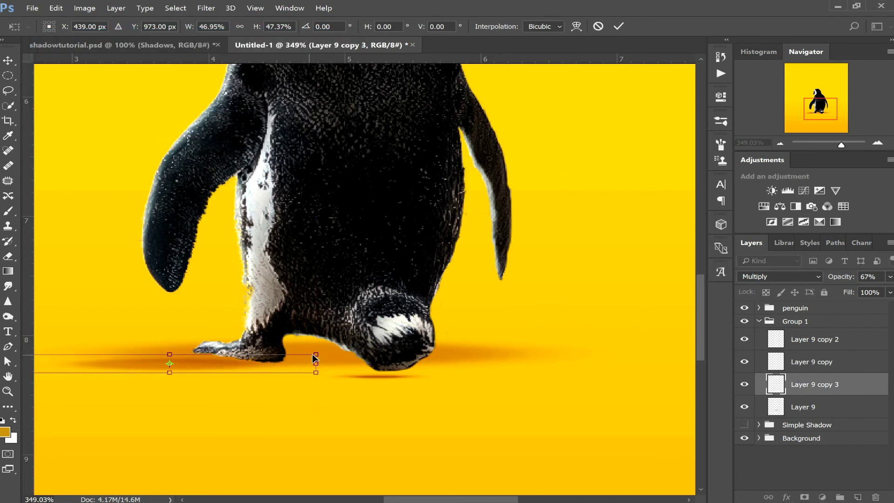
{"action": "left_click_drag", "start_coordinate": [241, 367], "coordinate": [424, 364]}
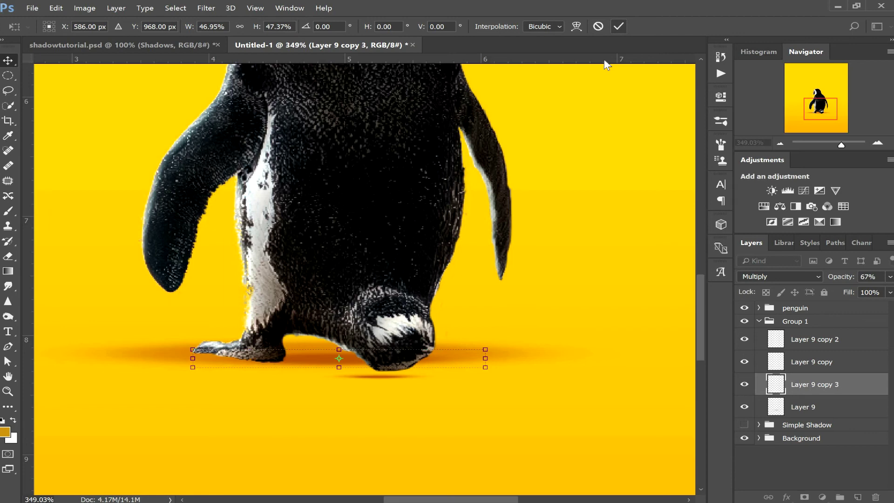
{"action": "left_click", "coordinate": [618, 26]}
Duplicate Layer 9 copy 2 and move the duplicate from the tail to beneath the penguin's foot
{"action": "left_click", "coordinate": [843, 348]}
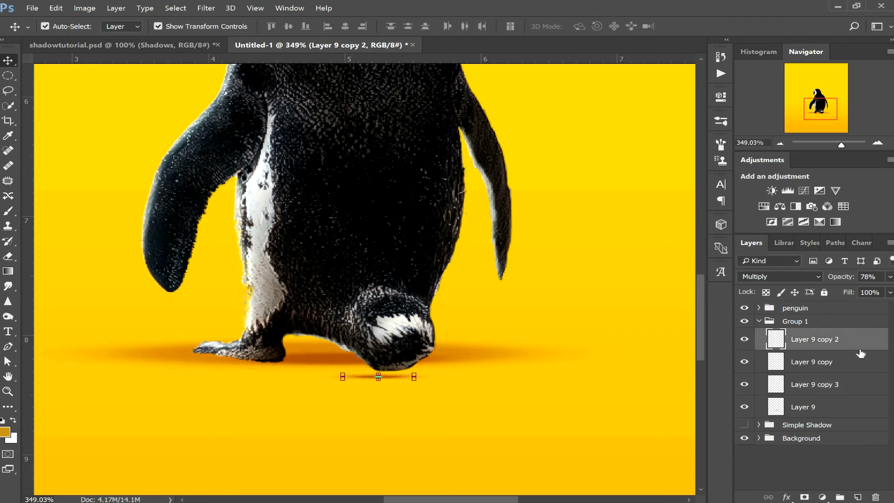
{"action": "left_click_drag", "start_coordinate": [861, 341], "coordinate": [856, 496]}
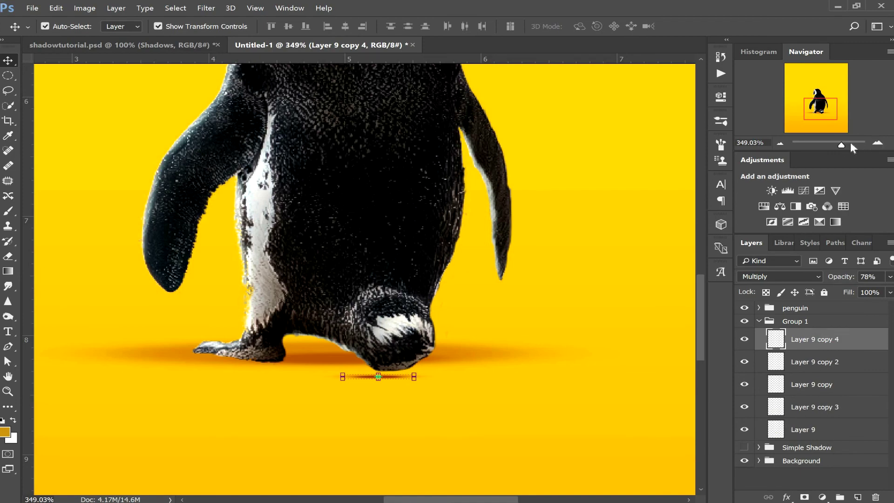
{"action": "left_click", "coordinate": [850, 143]}
{"action": "left_click_drag", "start_coordinate": [821, 108], "coordinate": [818, 117]}
{"action": "left_click_drag", "start_coordinate": [660, 138], "coordinate": [686, 230]}
{"action": "left_click_drag", "start_coordinate": [582, 228], "coordinate": [393, 183]}
Fit the foot shadow along the sole at 177.42% width, 350% height and 6° rotation, near X 496 px, Y 964 px, and apply it
{"action": "key", "text": "ctrl+t"}
{"action": "left_click_drag", "start_coordinate": [344, 205], "coordinate": [324, 187]}
{"action": "left_click_drag", "start_coordinate": [406, 218], "coordinate": [413, 219]}
{"action": "left_click_drag", "start_coordinate": [338, 191], "coordinate": [329, 195]}
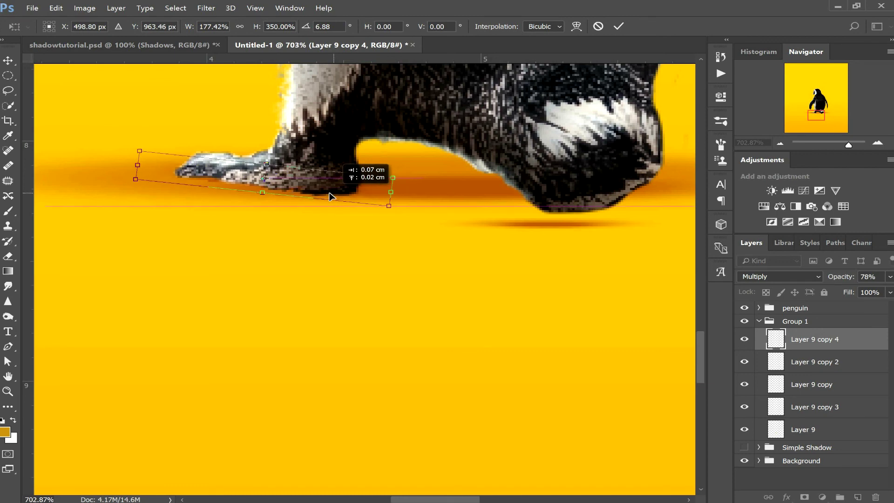
{"action": "mouse_move", "coordinate": [415, 221]}
{"action": "left_mouse_down"}
{"action": "mouse_move", "coordinate": [421, 214]}
{"action": "mouse_move", "coordinate": [421, 222]}
{"action": "left_mouse_up"}
{"action": "left_click_drag", "start_coordinate": [350, 186], "coordinate": [346, 189]}
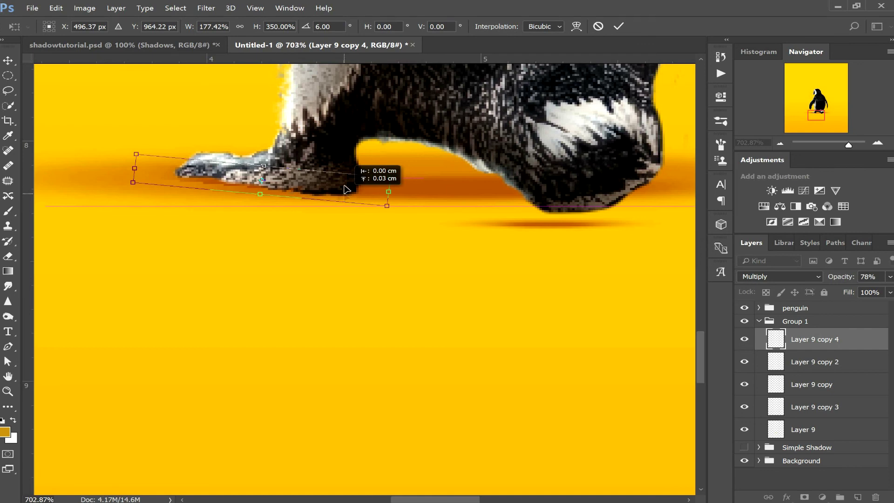
{"action": "left_click", "coordinate": [618, 26]}
Collapse Group 1 and toggle its visibility to compare the penguin with and without the new shadow
{"action": "left_click_drag", "start_coordinate": [841, 144], "coordinate": [830, 145]}
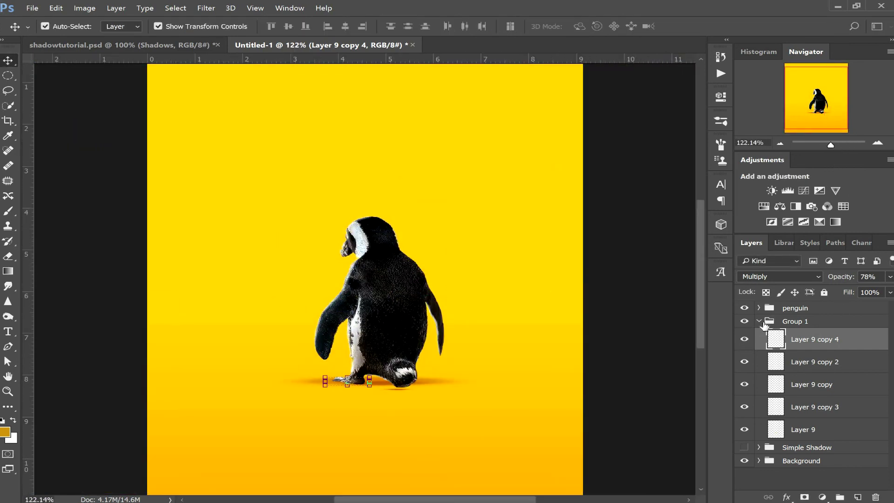
{"action": "left_click", "coordinate": [764, 324]}
{"action": "left_click", "coordinate": [759, 321]}
{"action": "left_click", "coordinate": [745, 321]}
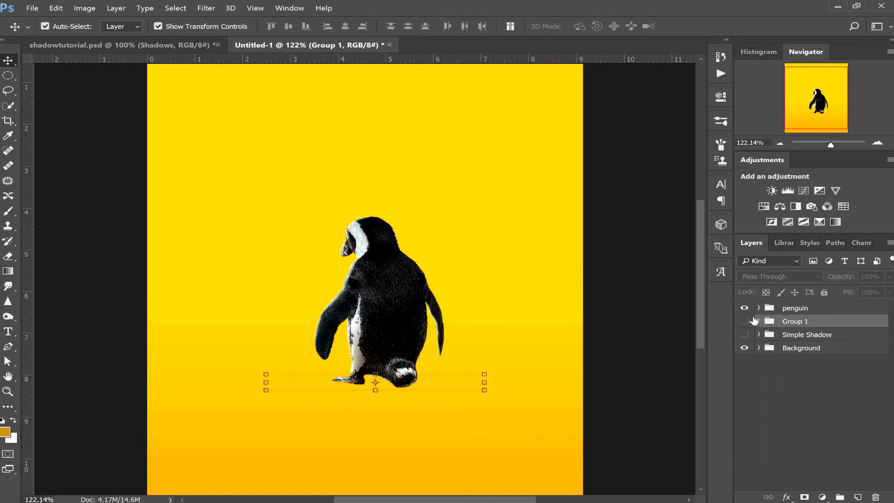
{"action": "left_click", "coordinate": [744, 321]}
Move Group 1 below the Background group and show the Simple Shadow group
{"action": "key", "text": "b"}
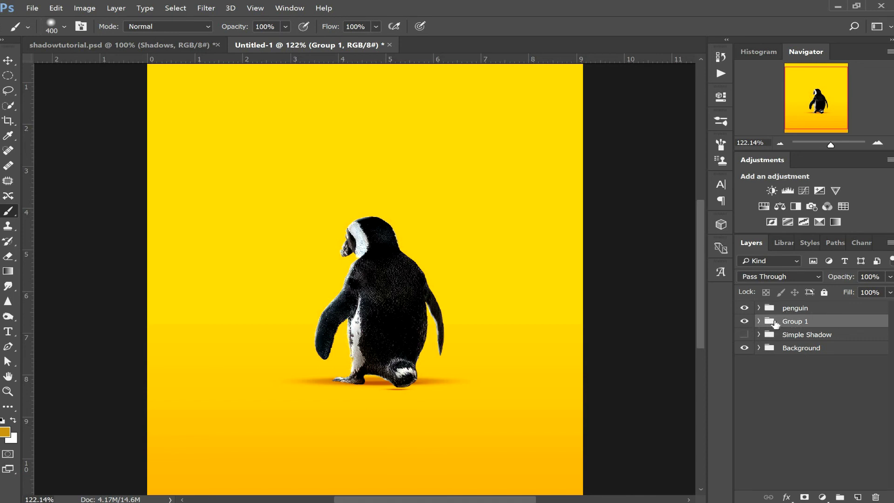
{"action": "left_click_drag", "start_coordinate": [769, 352], "coordinate": [769, 359]}
{"action": "left_click", "coordinate": [744, 321]}
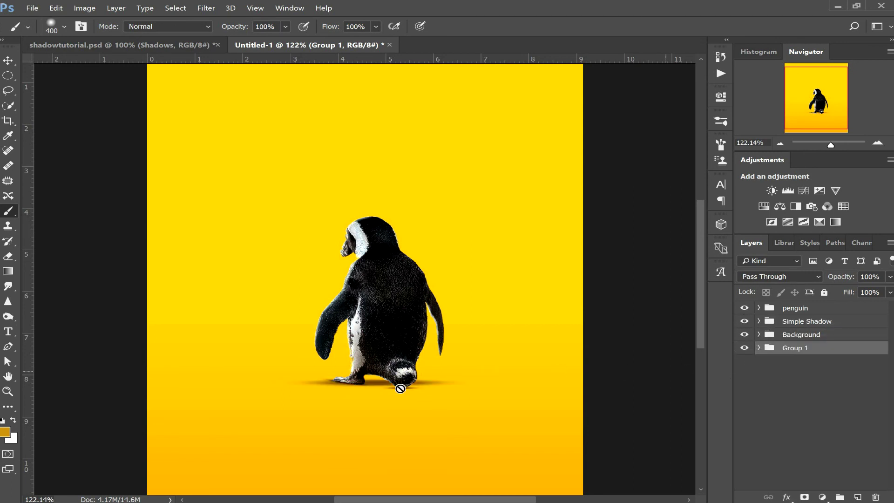